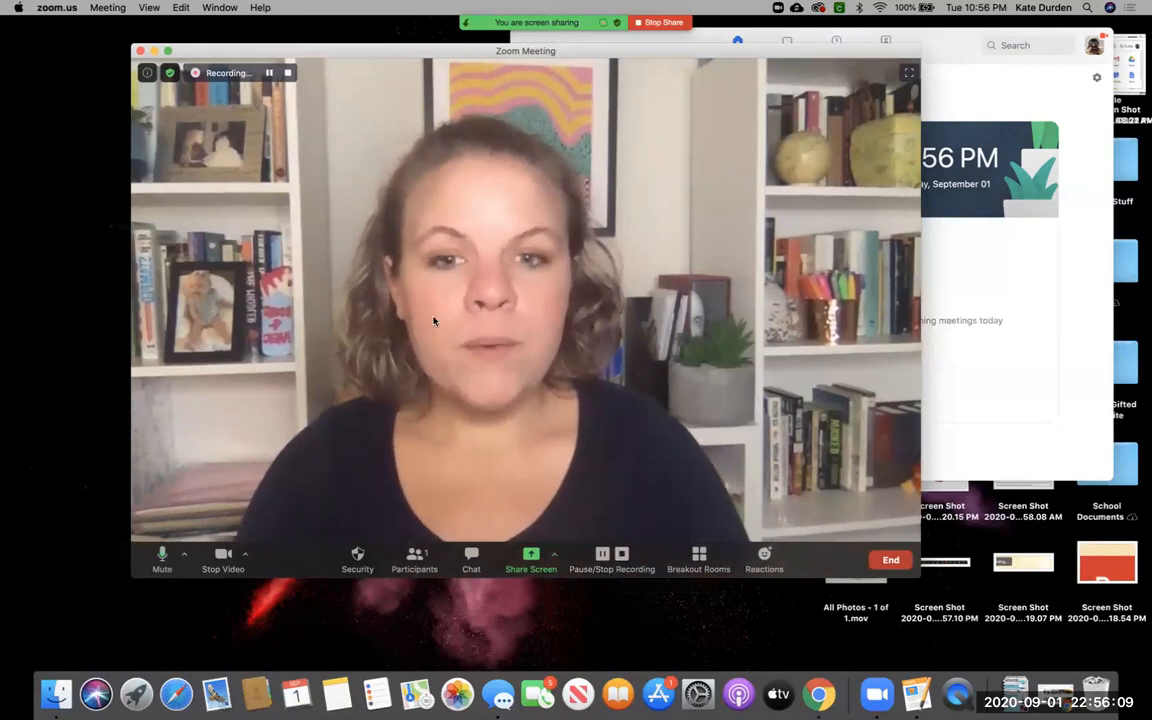
Step: Show the options for ending the Zoom meeting, and dismiss them without leaving
{"action": "left_click", "coordinate": [890, 561]}
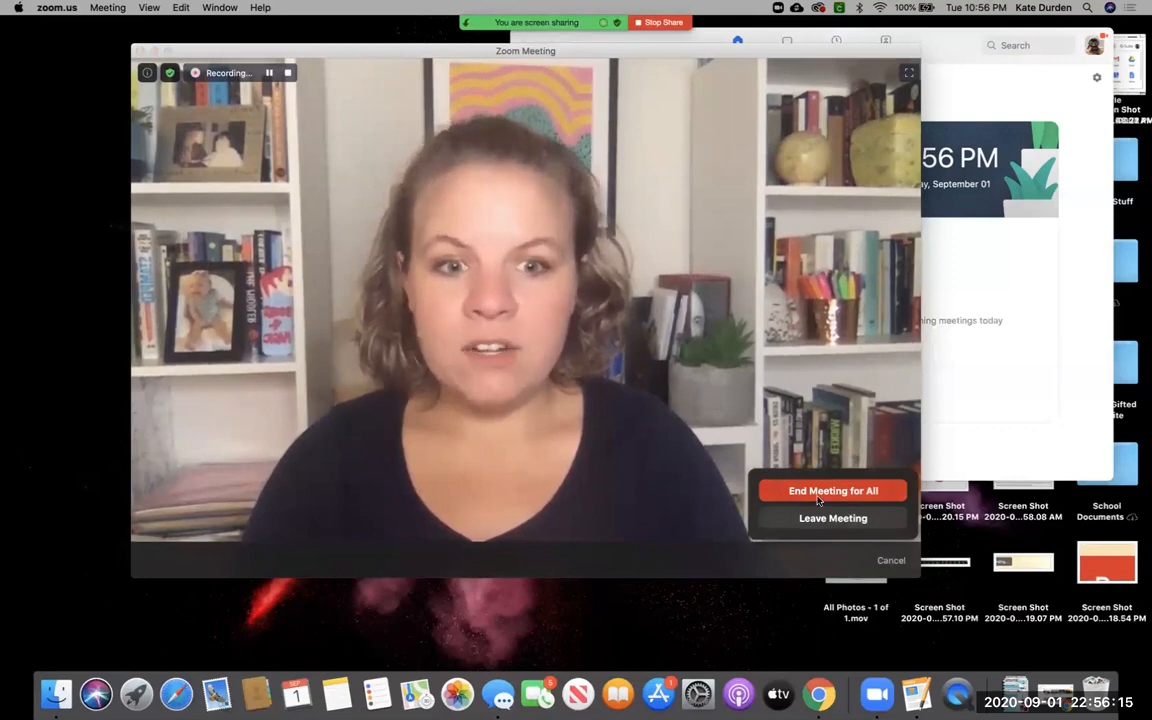
{"action": "left_click", "coordinate": [891, 560]}
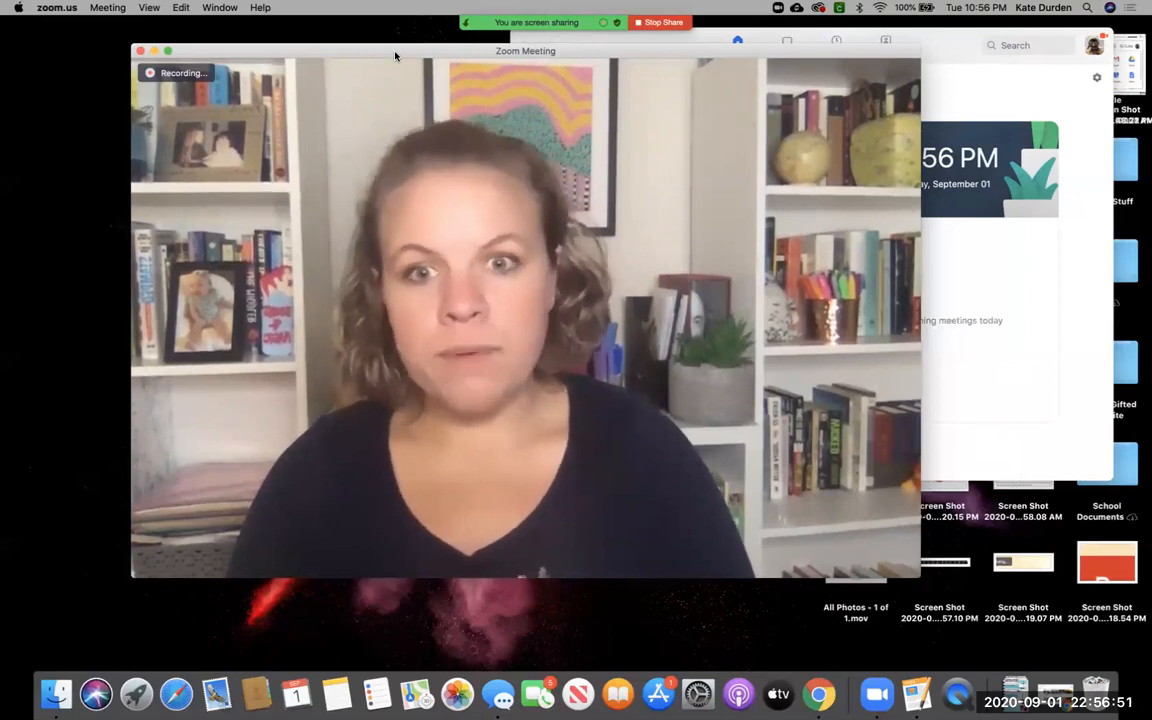
Step: Bring the Zoom home window in front of the meeting and open its recording settings
{"action": "left_click_drag", "start_coordinate": [395, 56], "coordinate": [348, 45]}
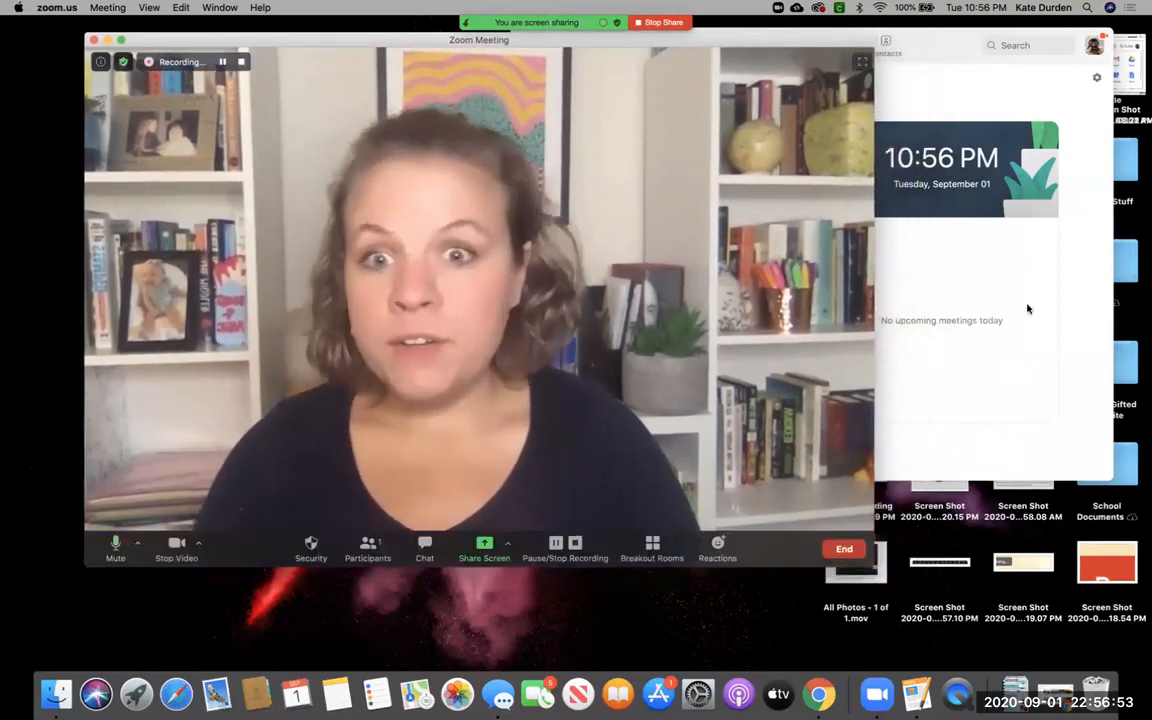
{"action": "left_click", "coordinate": [1027, 309]}
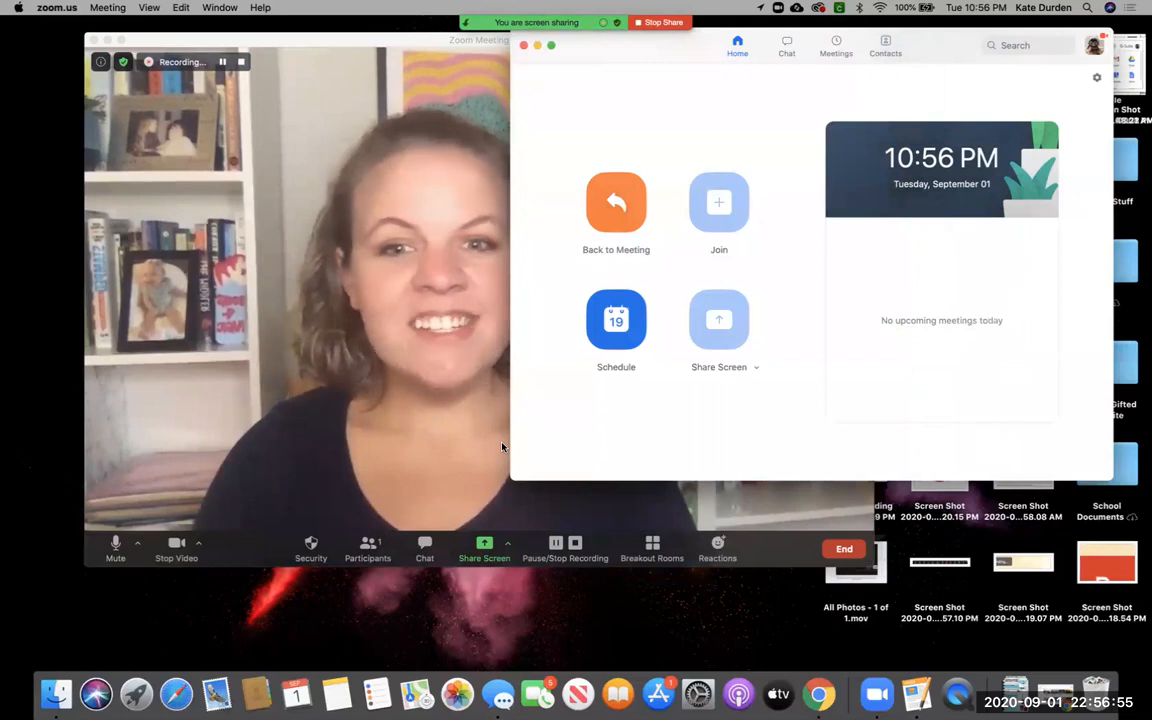
{"action": "left_click_drag", "start_coordinate": [682, 51], "coordinate": [680, 111]}
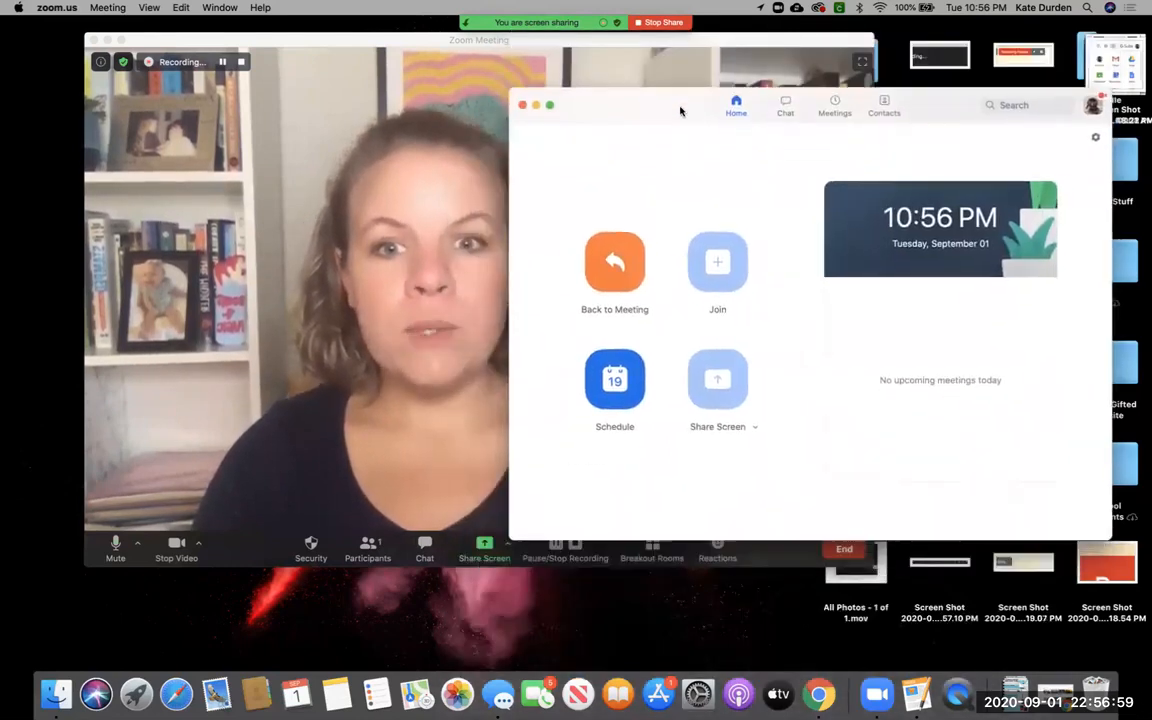
{"action": "left_click", "coordinate": [1094, 107]}
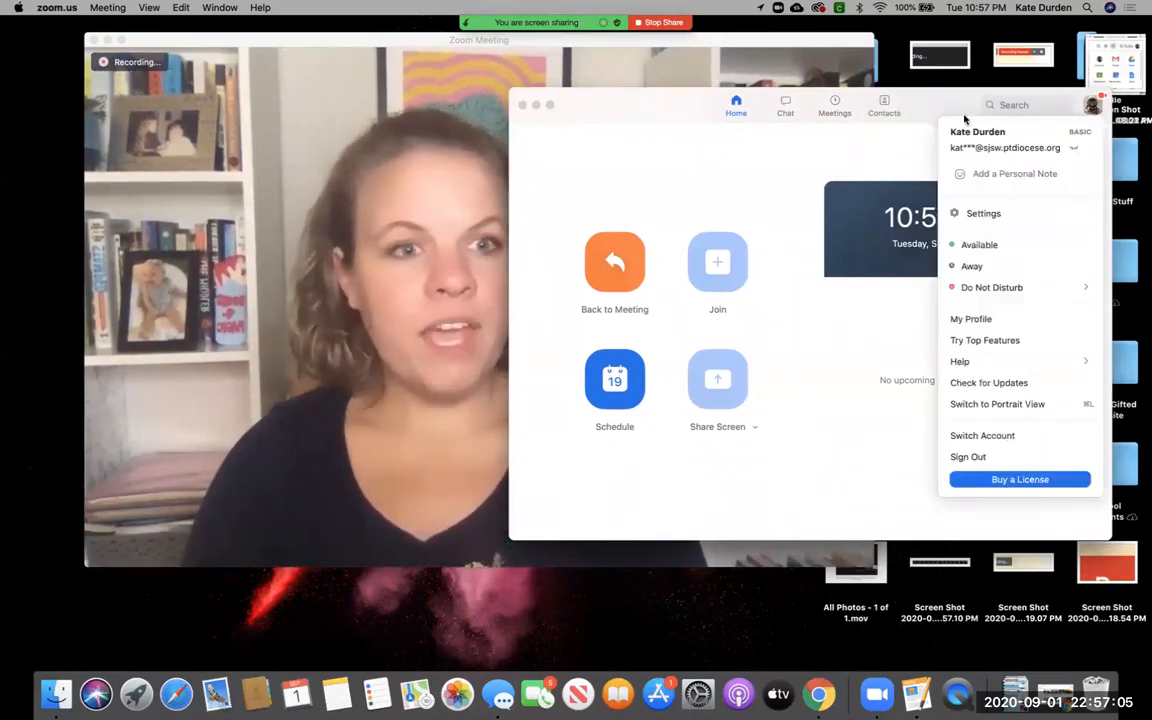
{"action": "left_click", "coordinate": [983, 213]}
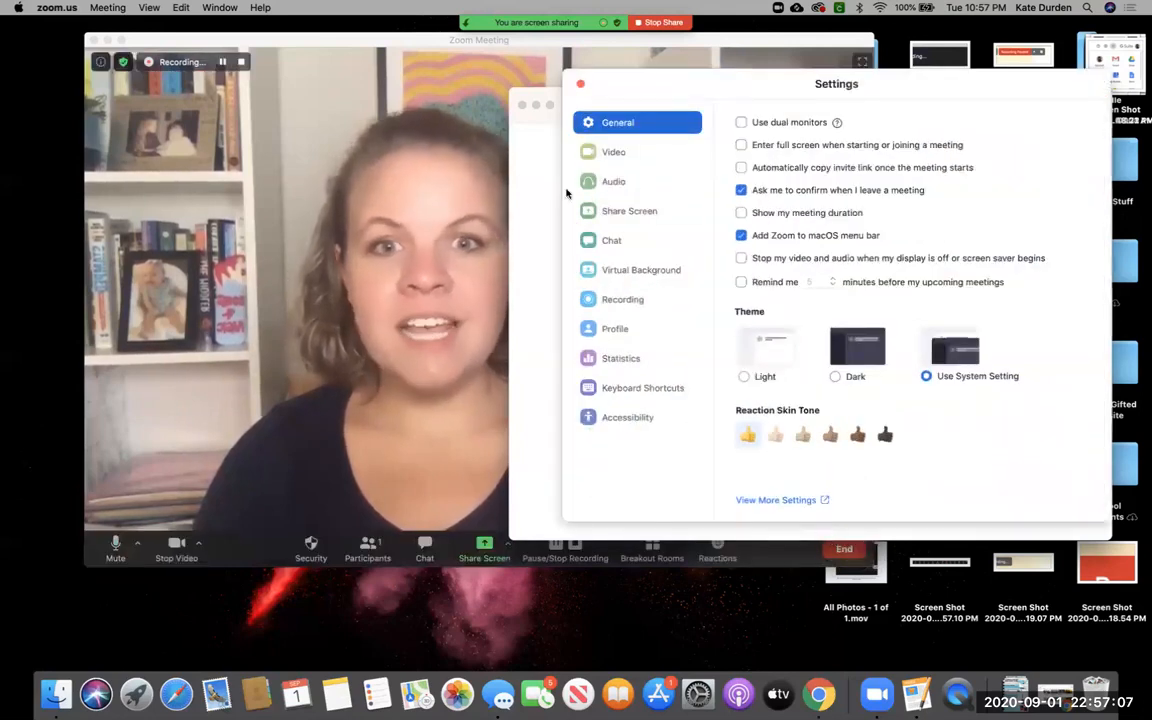
{"action": "left_click", "coordinate": [625, 301]}
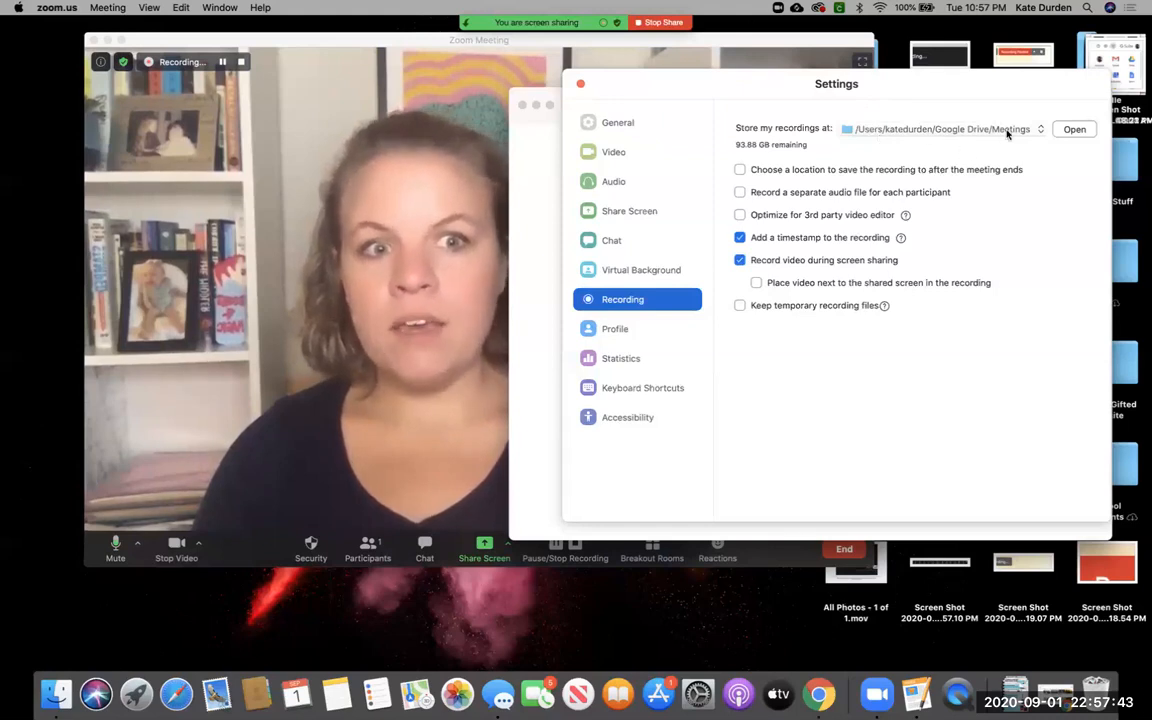
Step: Browse Downloads and Desktop as possible new storage locations for recordings, and cancel the choice
{"action": "left_click", "coordinate": [925, 132]}
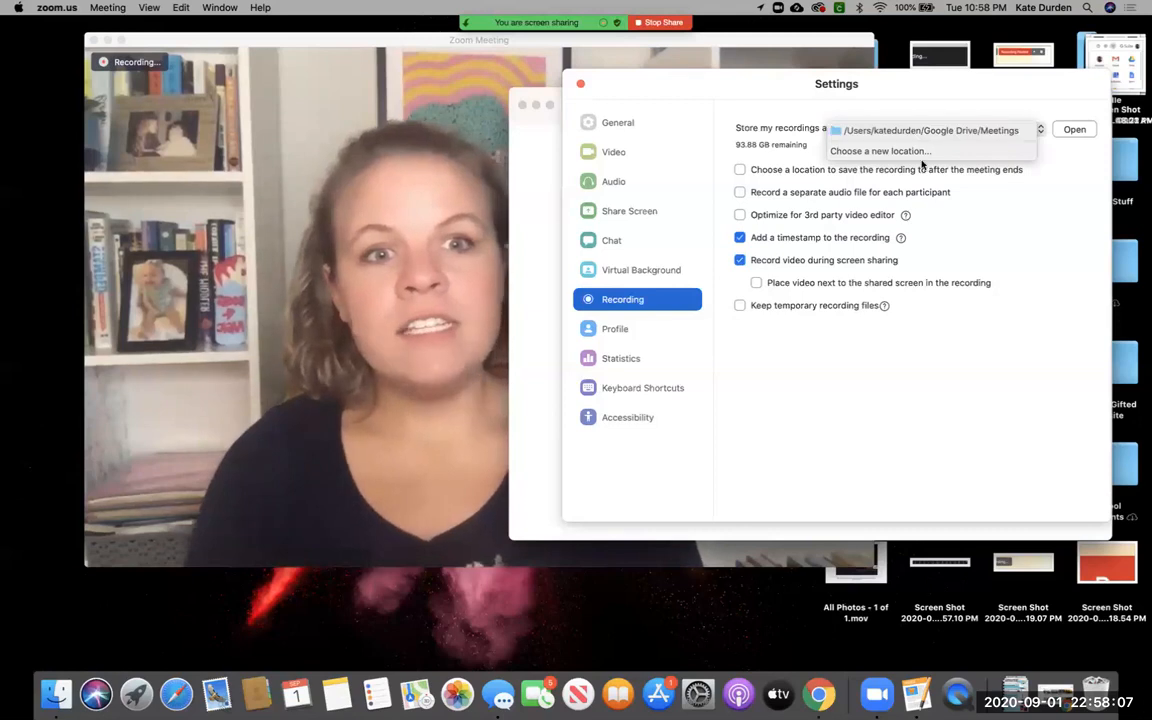
{"action": "left_click", "coordinate": [918, 152]}
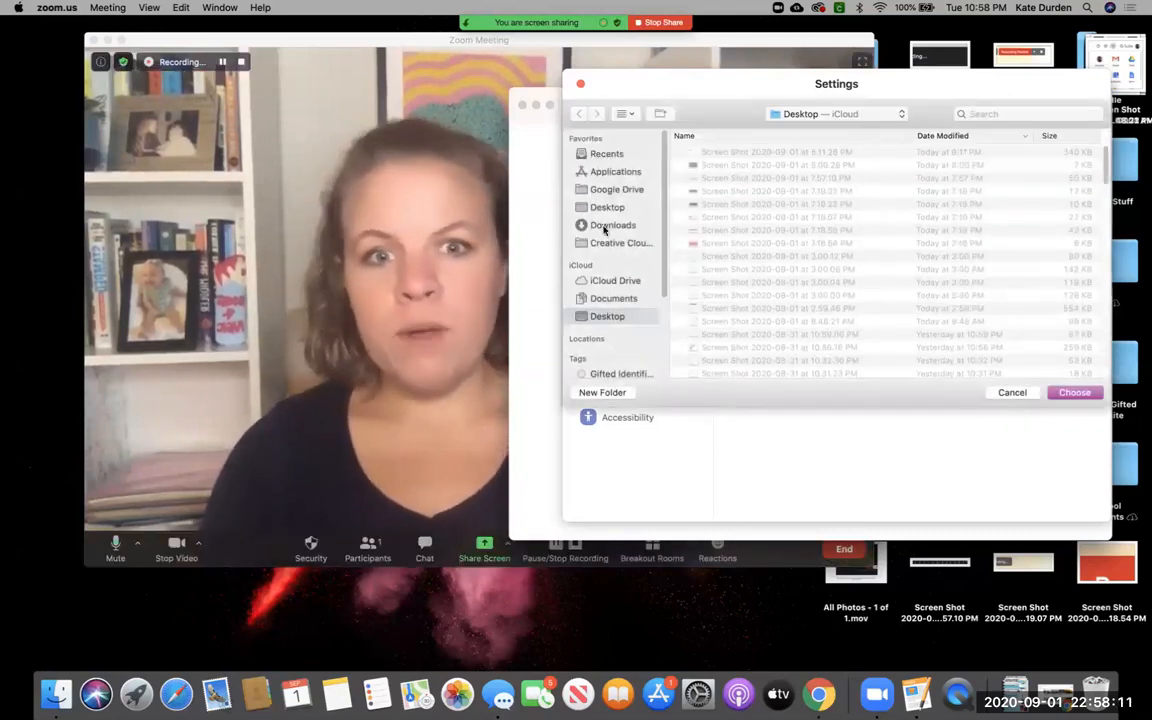
{"action": "left_click", "coordinate": [606, 227]}
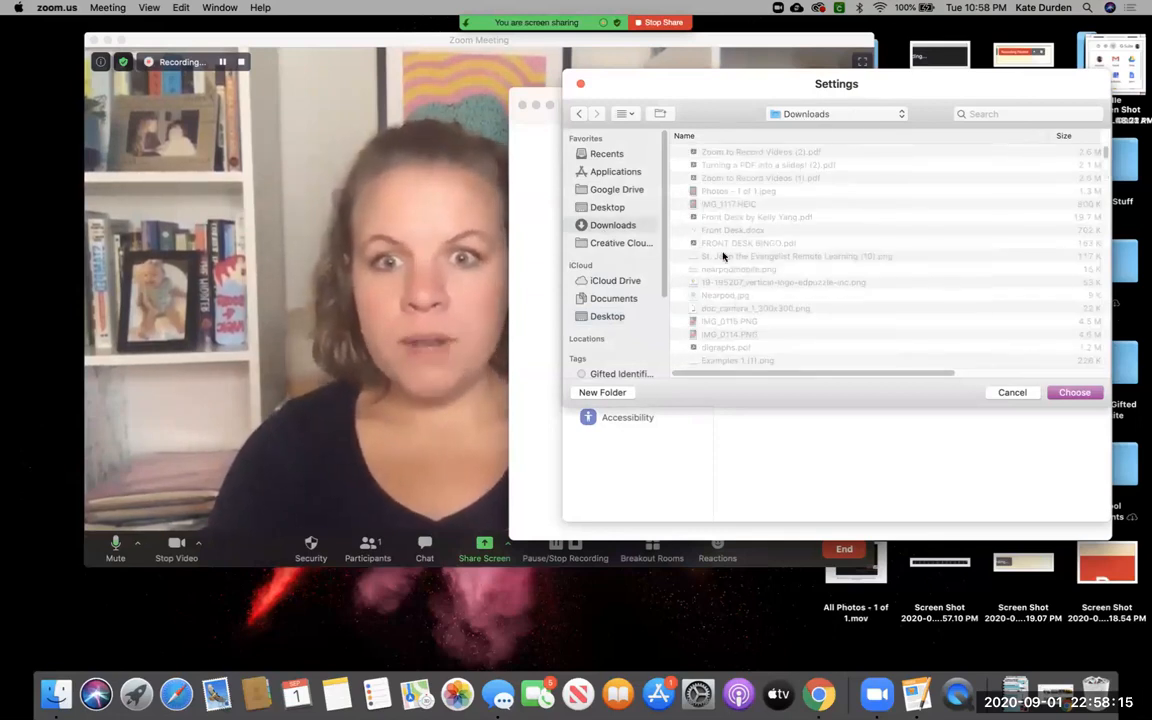
{"action": "left_click", "coordinate": [619, 316]}
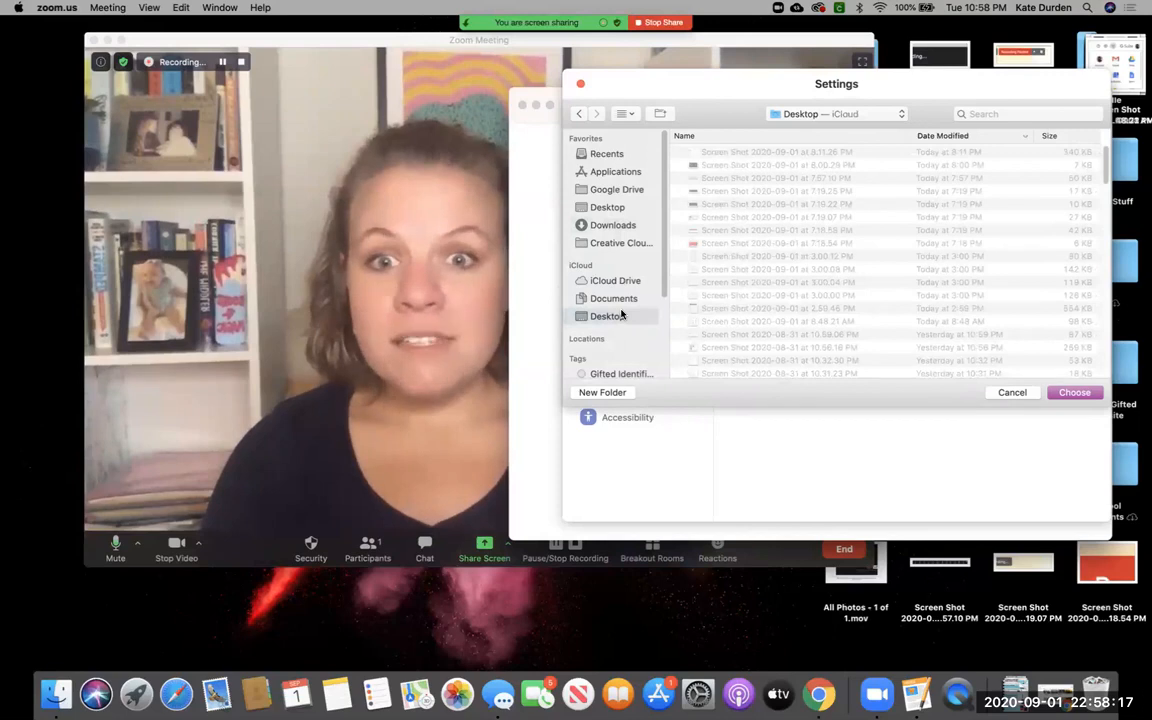
{"action": "left_click", "coordinate": [1011, 392]}
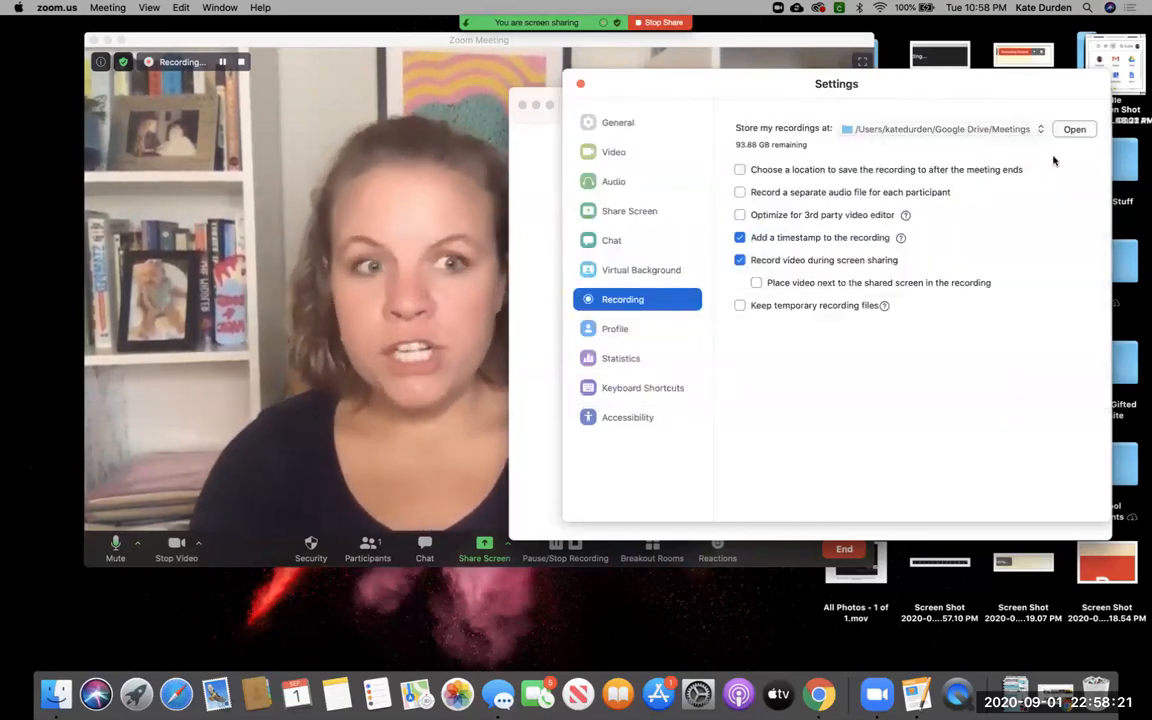
Step: Open the Meetings folder where recordings are stored, look through its contents, and close it
{"action": "left_click", "coordinate": [1072, 130]}
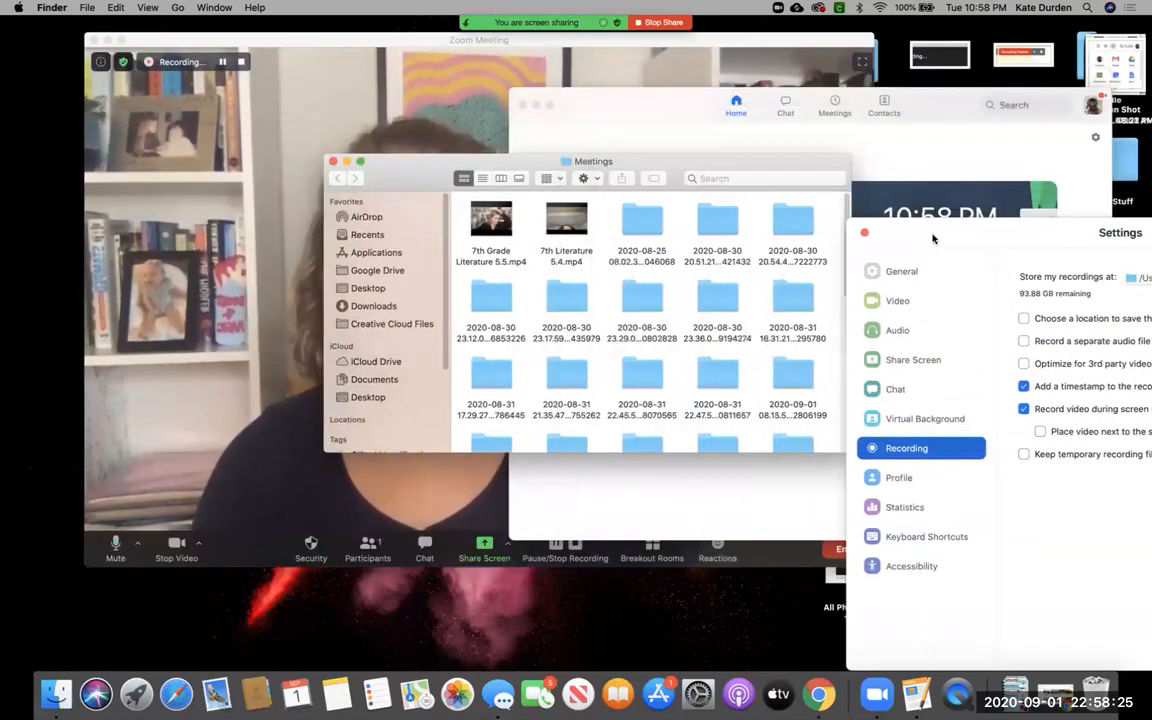
{"action": "left_click_drag", "start_coordinate": [690, 173], "coordinate": [894, 65]}
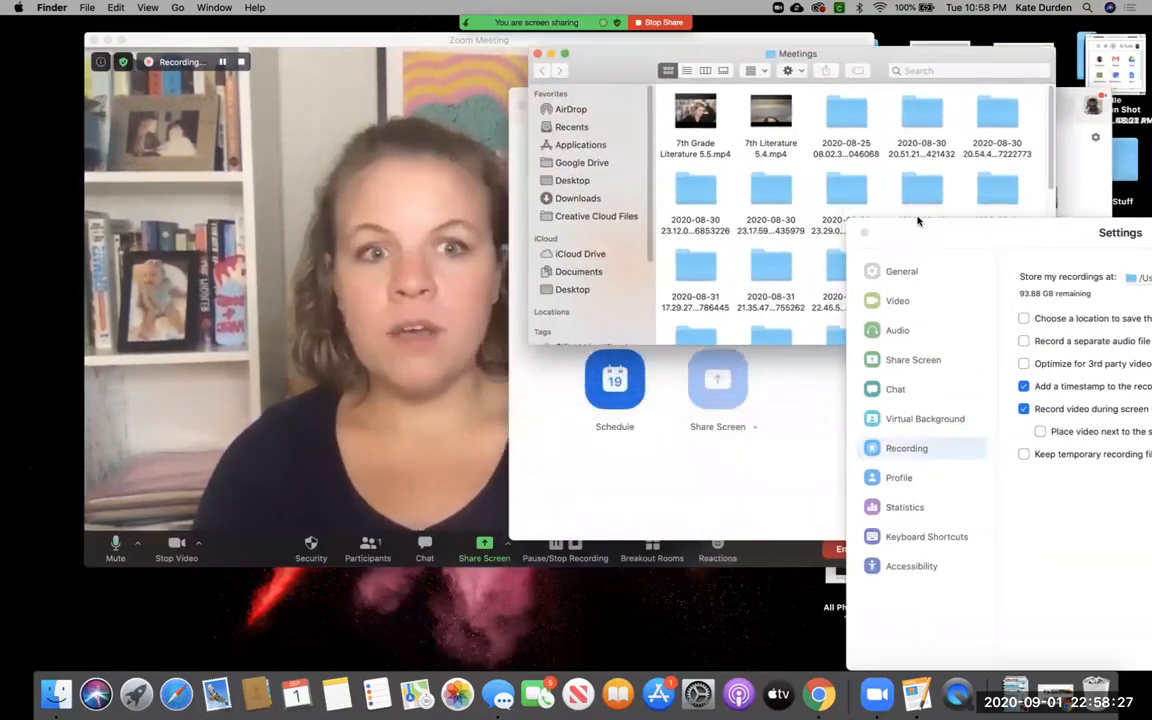
{"action": "scroll", "coordinate": [854, 221], "scroll_direction": "down", "scroll_amount": 5}
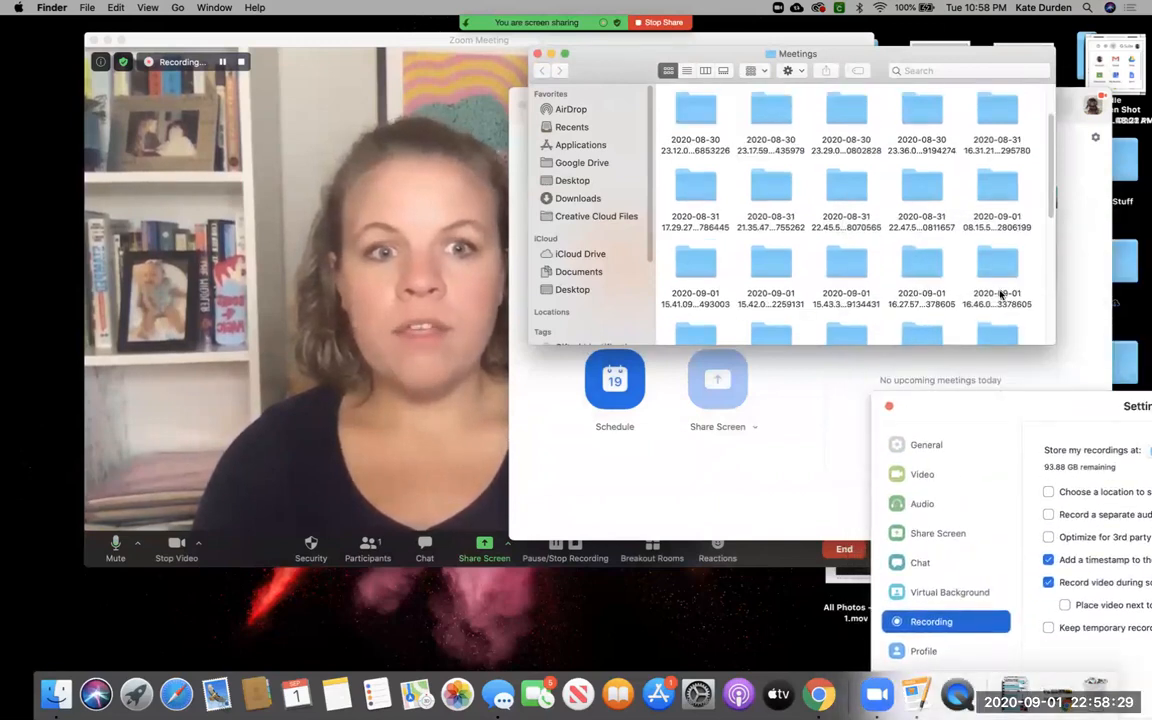
{"action": "scroll", "coordinate": [1005, 295], "scroll_direction": "down", "scroll_amount": 4}
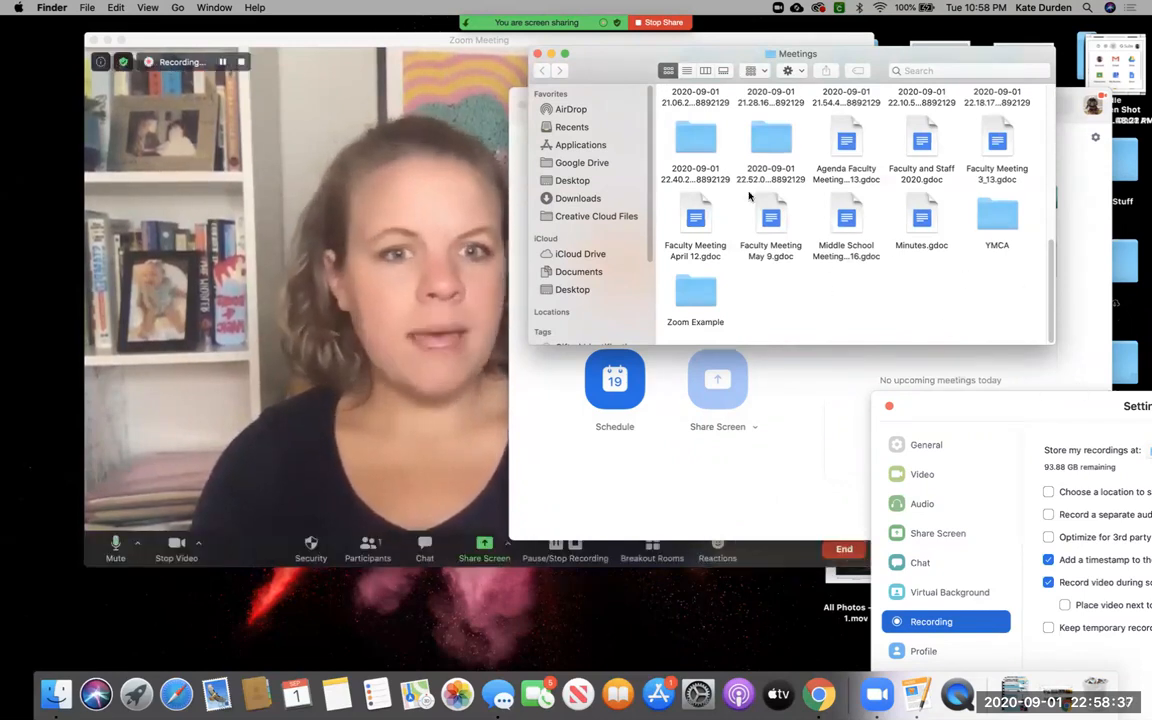
{"action": "left_click_drag", "start_coordinate": [964, 413], "coordinate": [904, 78]}
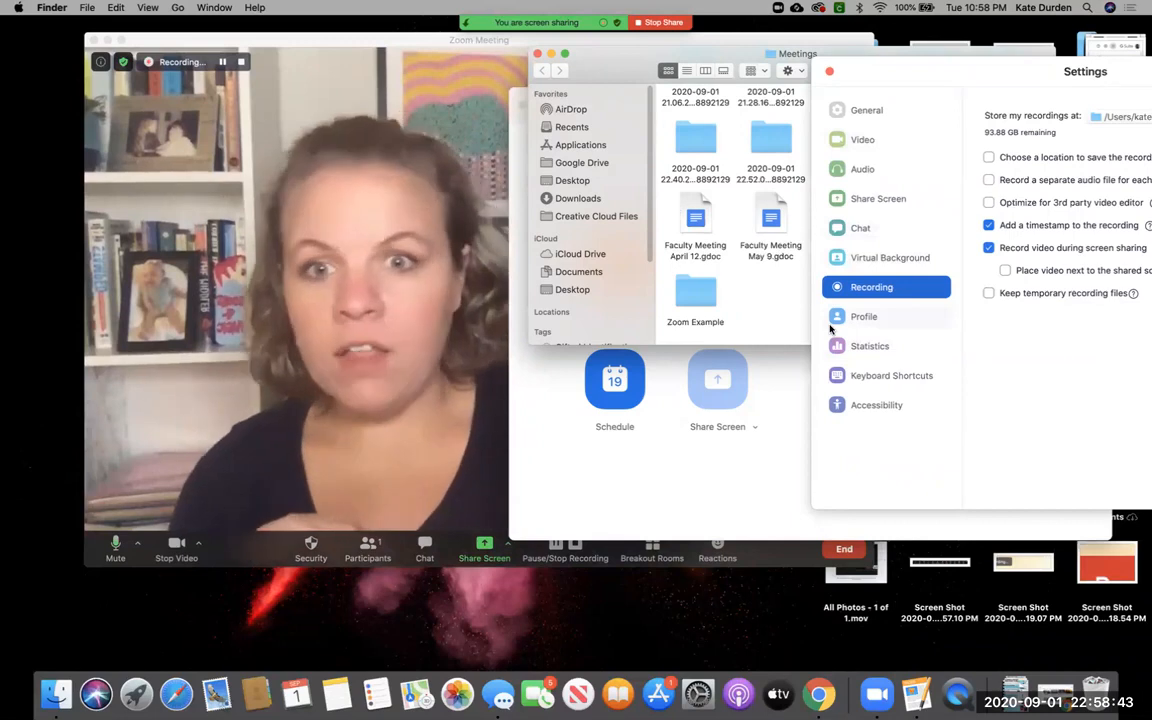
{"action": "left_click", "coordinate": [538, 54]}
Step: Move the Zoom home window aside, close the settings and bring the meeting window forward
{"action": "left_click_drag", "start_coordinate": [815, 80], "coordinate": [725, 95]}
{"action": "left_click_drag", "start_coordinate": [587, 104], "coordinate": [895, 225]}
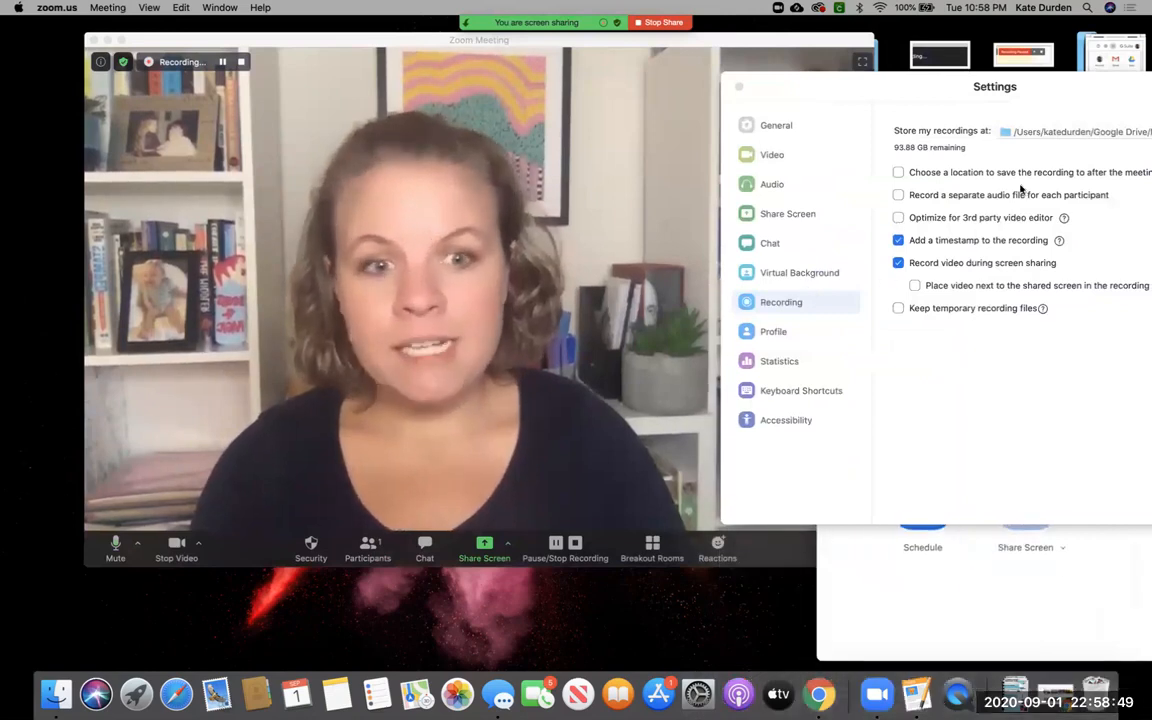
{"action": "left_click_drag", "start_coordinate": [1029, 88], "coordinate": [840, 50]}
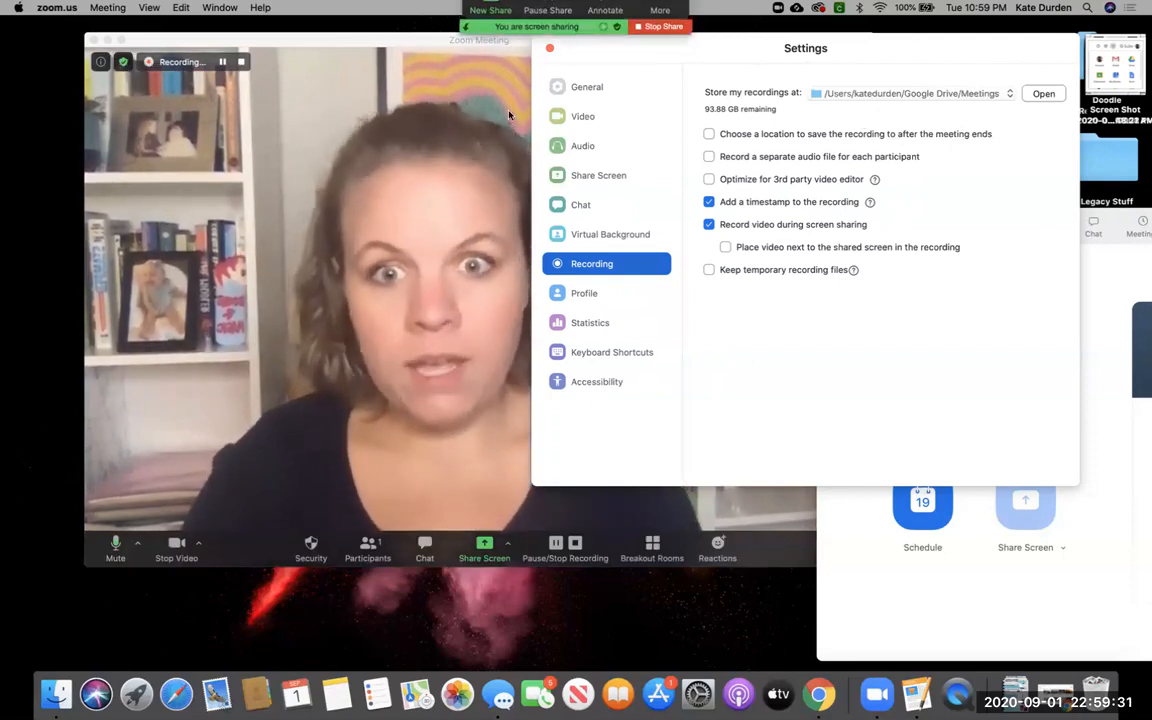
{"action": "left_click_drag", "start_coordinate": [726, 47], "coordinate": [735, 125]}
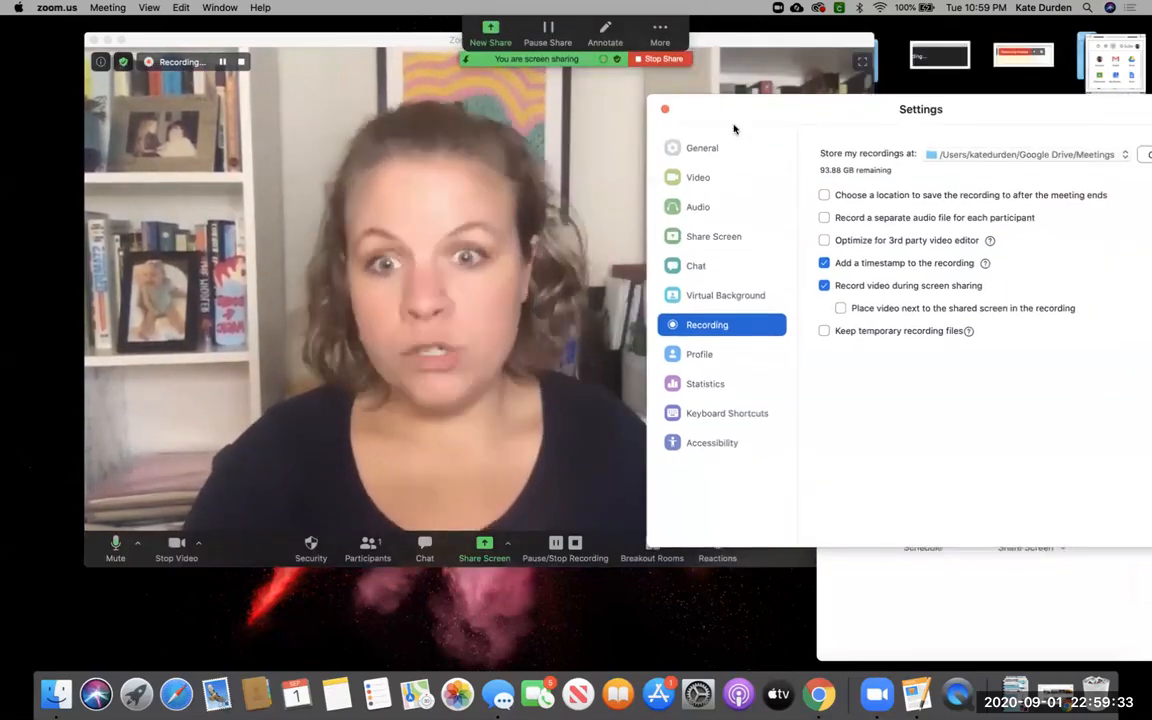
{"action": "left_click", "coordinate": [663, 108]}
{"action": "left_click", "coordinate": [753, 44]}
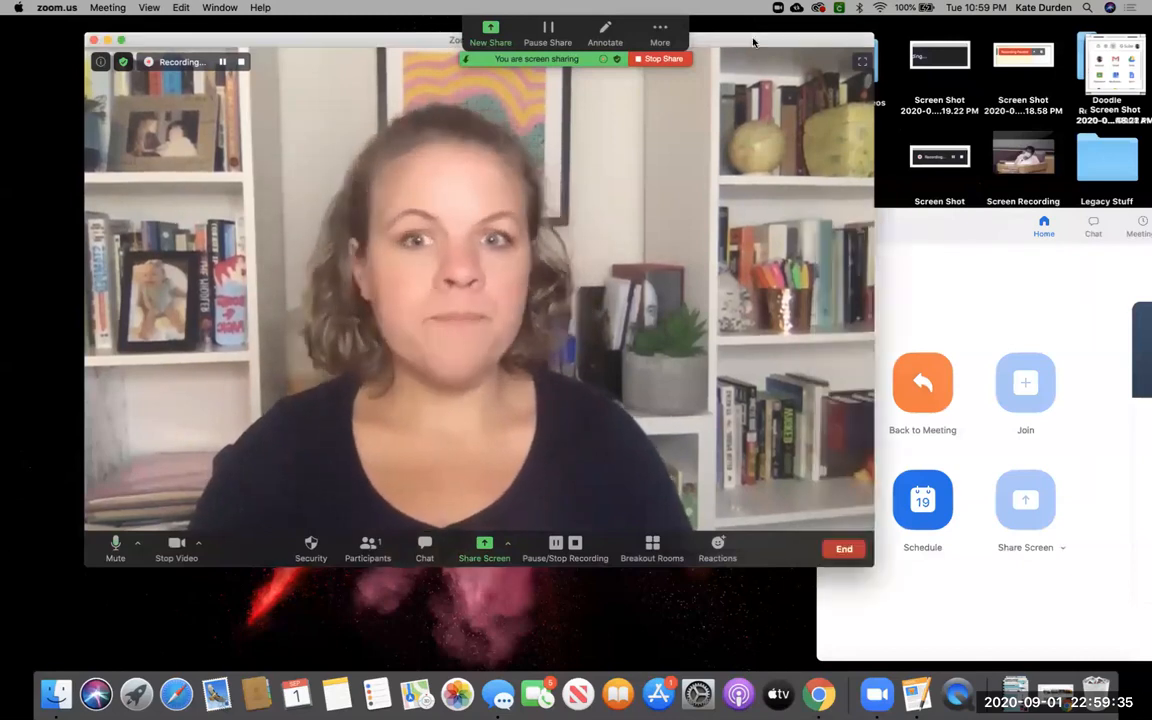
{"action": "left_click_drag", "start_coordinate": [772, 43], "coordinate": [745, 46]}
Step: Switch to the Chrome window showing YouTube and position it over the Zoom meeting
{"action": "left_click", "coordinate": [810, 690]}
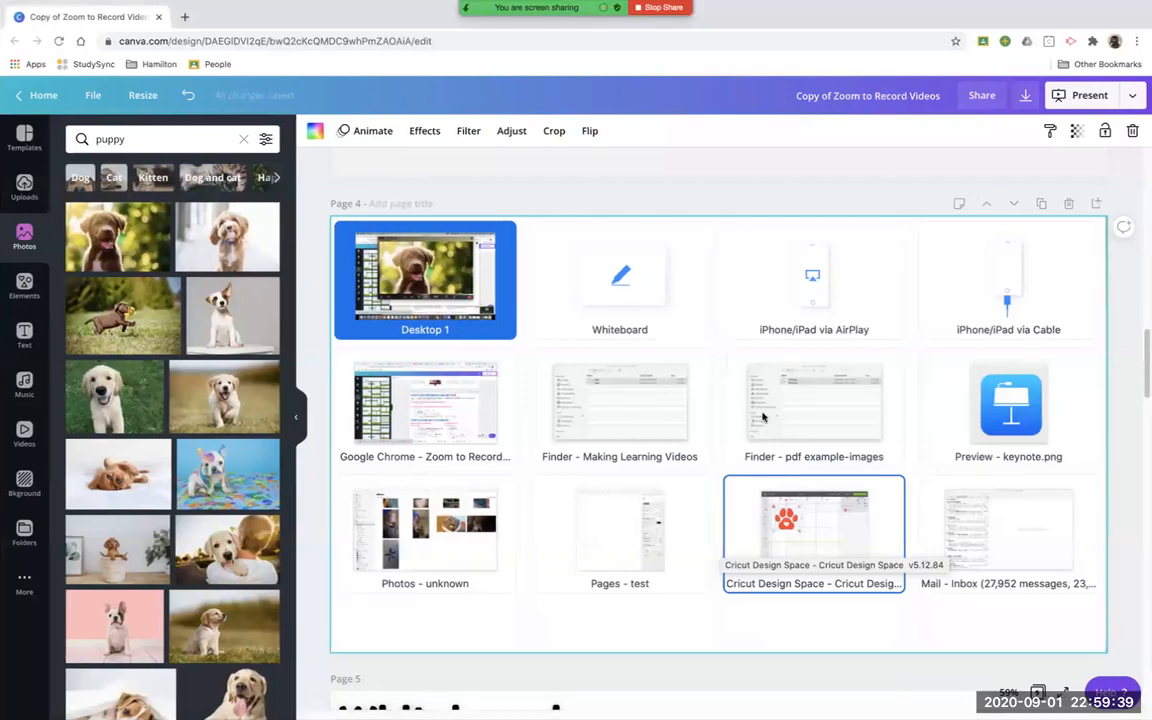
{"action": "key", "text": "ctrl+Left"}
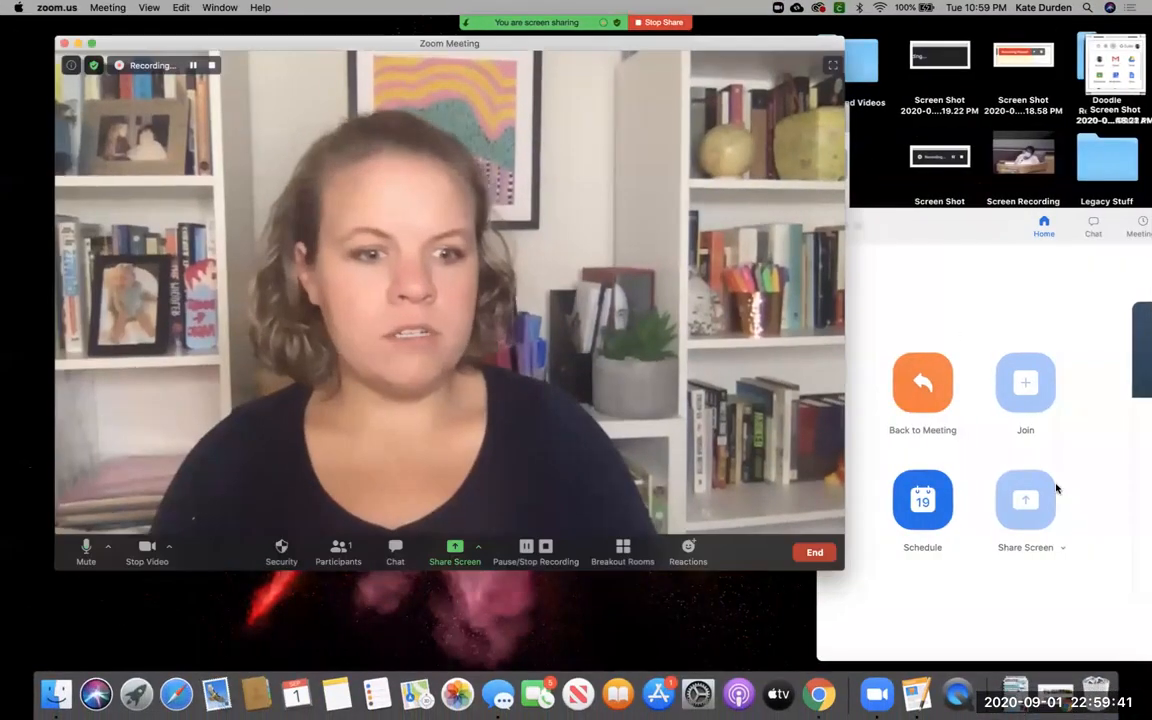
{"action": "left_click", "coordinate": [1058, 690]}
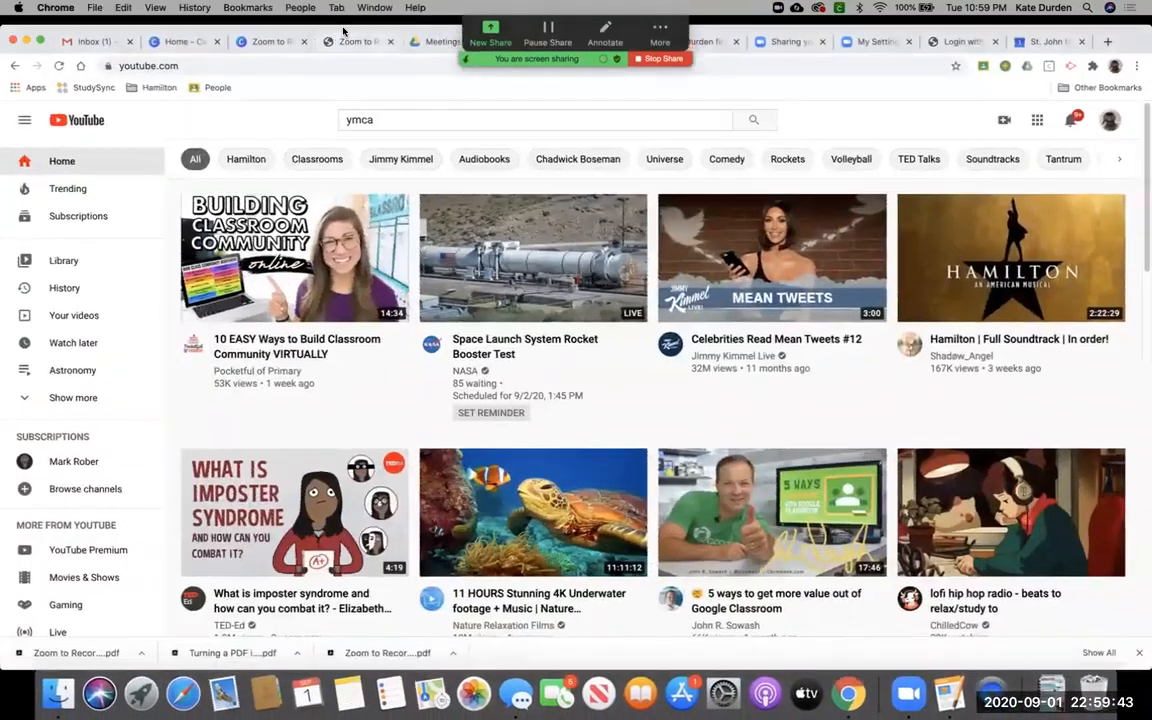
{"action": "left_click_drag", "start_coordinate": [346, 33], "coordinate": [796, 24]}
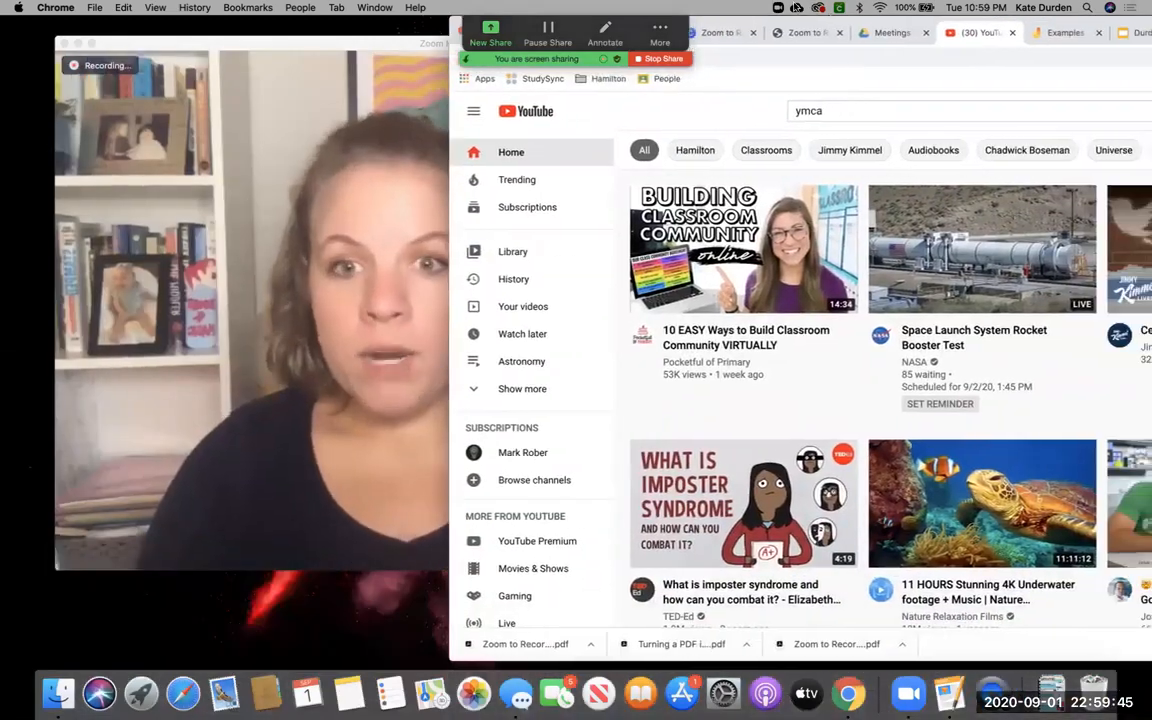
{"action": "left_click", "coordinate": [560, 60]}
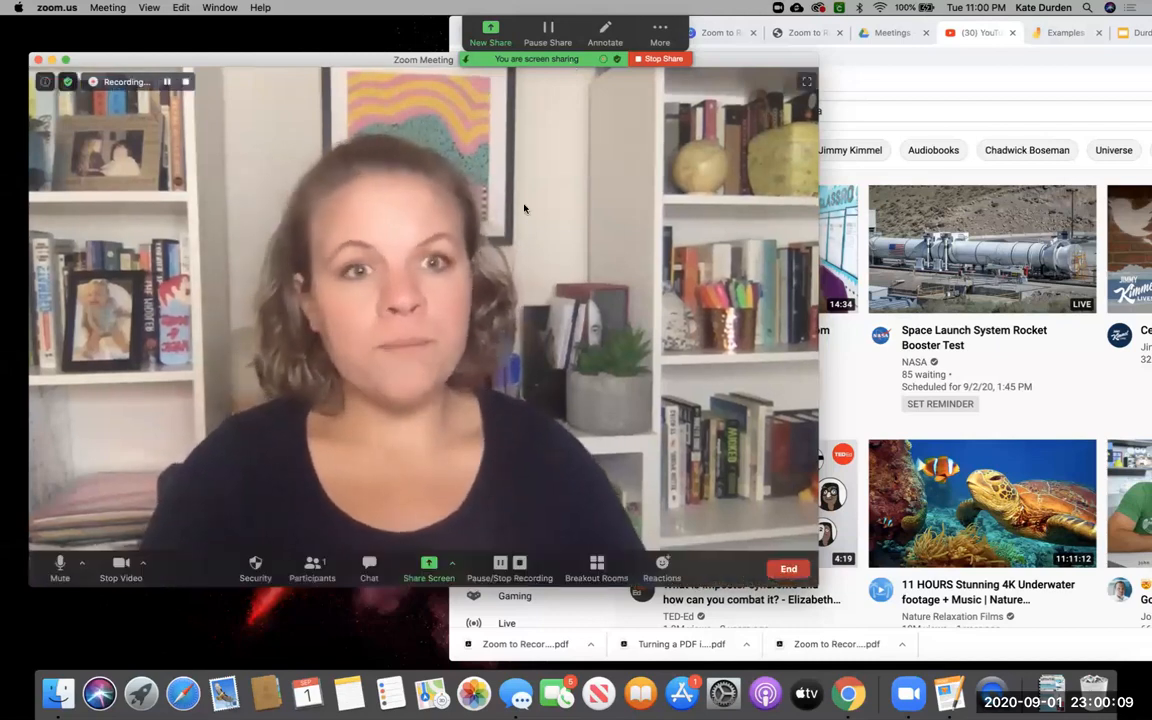
{"action": "left_click_drag", "start_coordinate": [830, 22], "coordinate": [445, 8]}
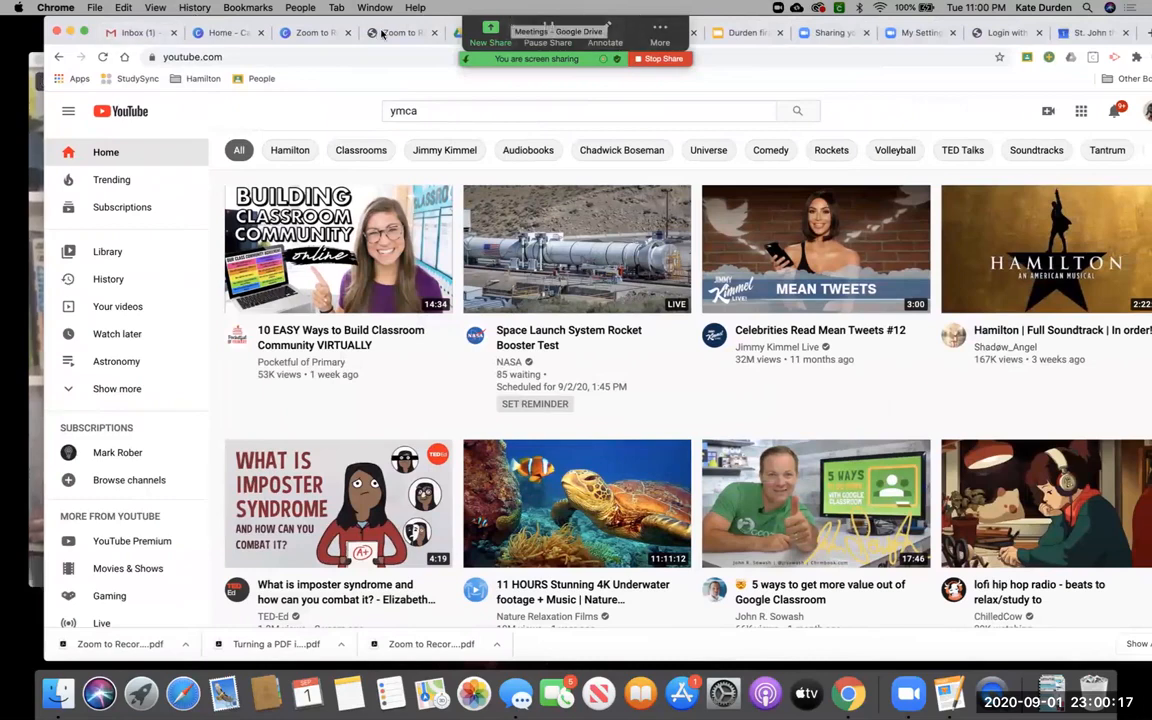
{"action": "left_click_drag", "start_coordinate": [382, 32], "coordinate": [380, 109]}
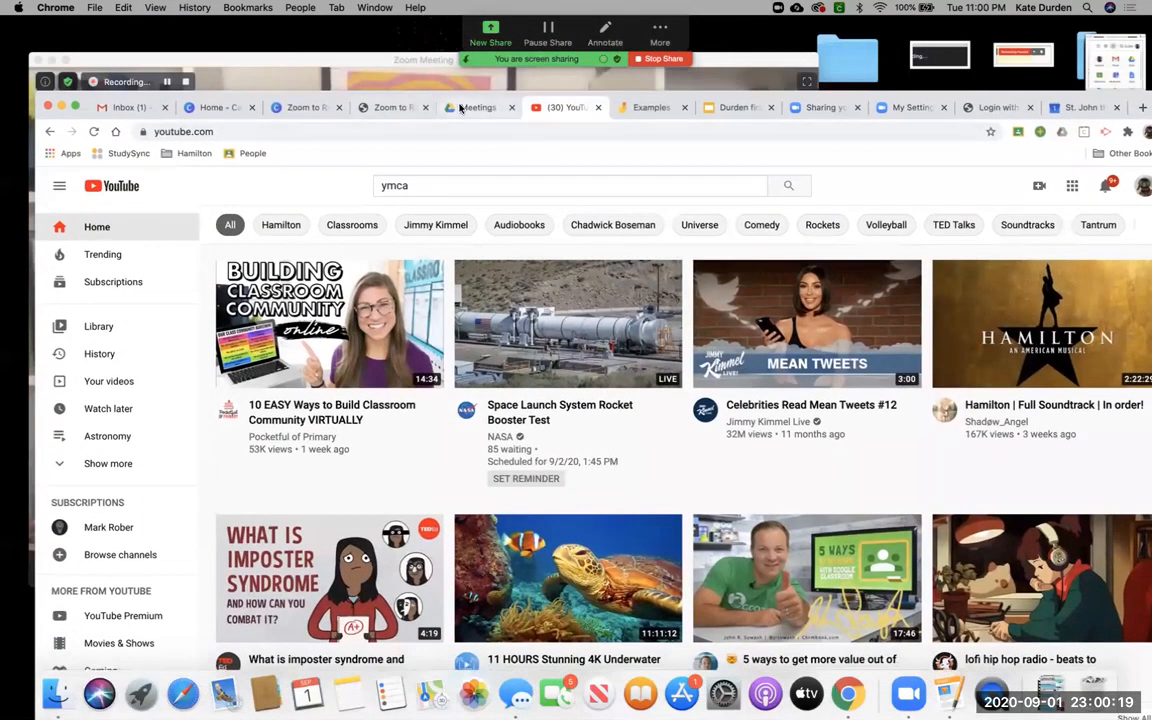
Step: Show the Meetings folder in Google Drive and locate YouTube among the Google apps
{"action": "left_click", "coordinate": [474, 108]}
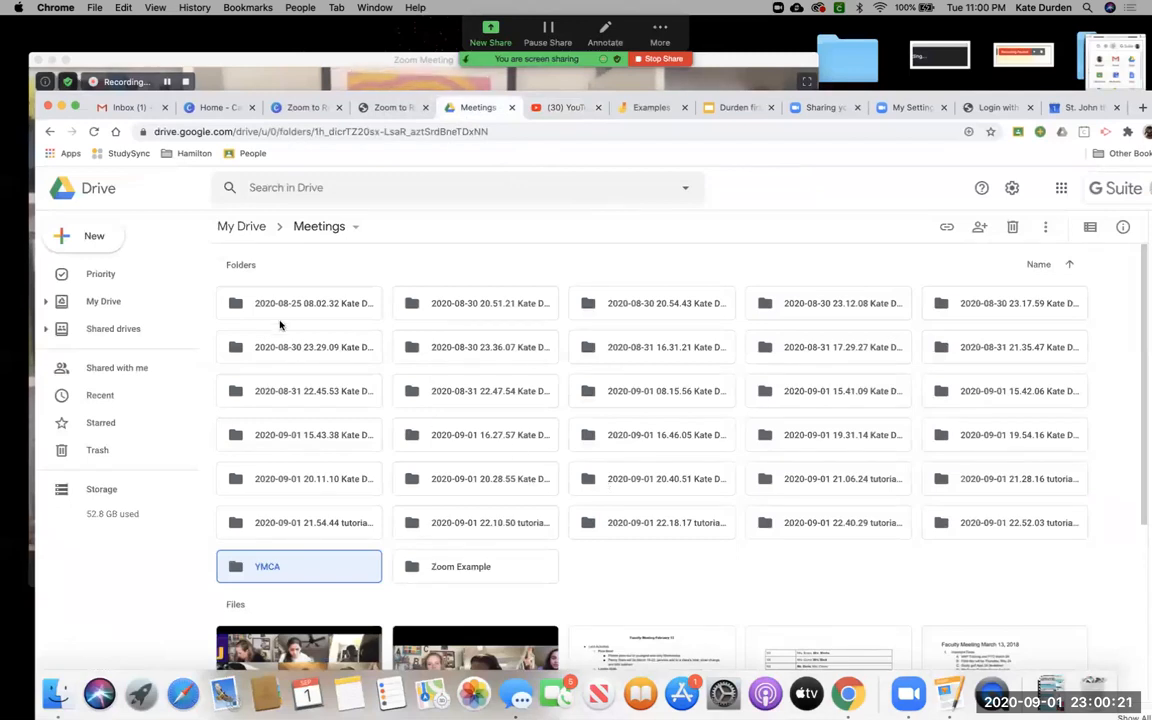
{"action": "left_click", "coordinate": [1057, 190]}
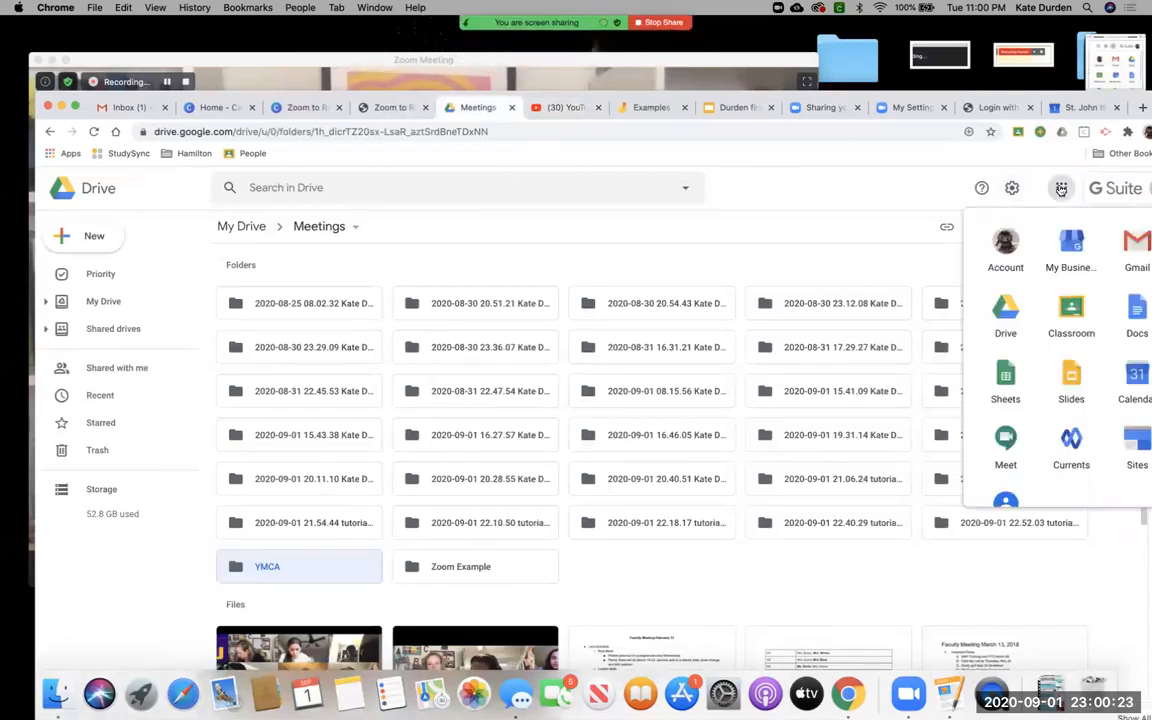
{"action": "scroll", "coordinate": [1058, 370], "scroll_direction": "down", "scroll_amount": 4}
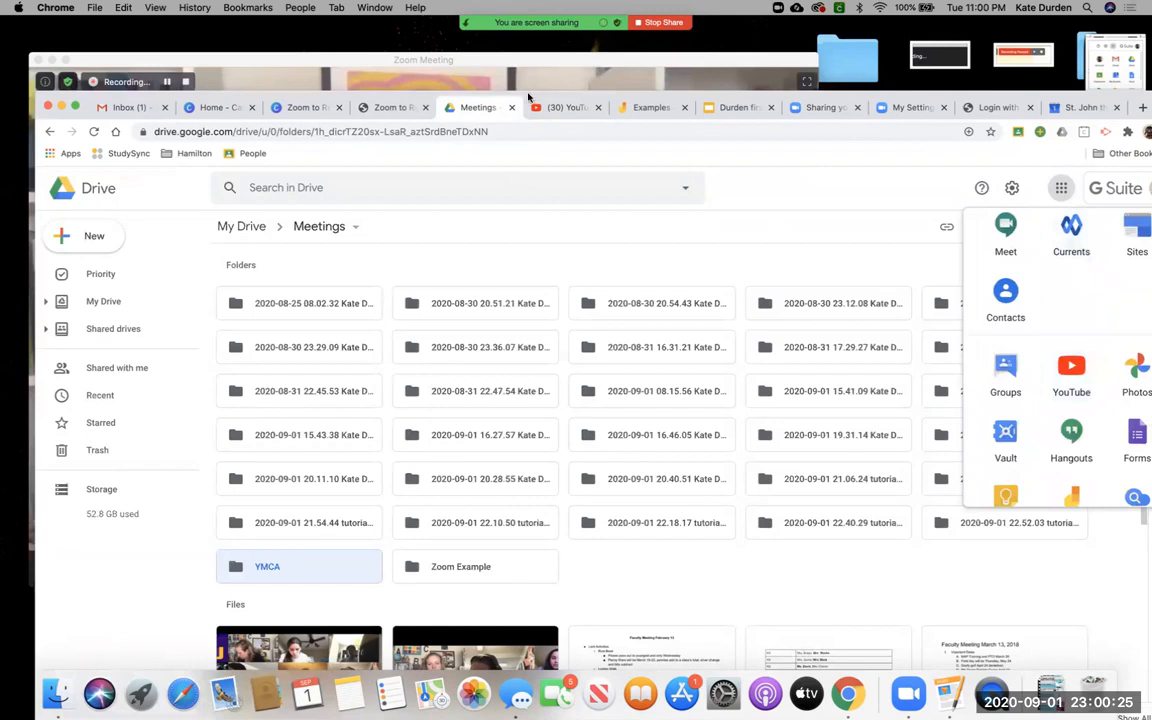
Step: Return to the YouTube page and open YouTube Studio for the signed-in account
{"action": "left_click", "coordinate": [538, 108]}
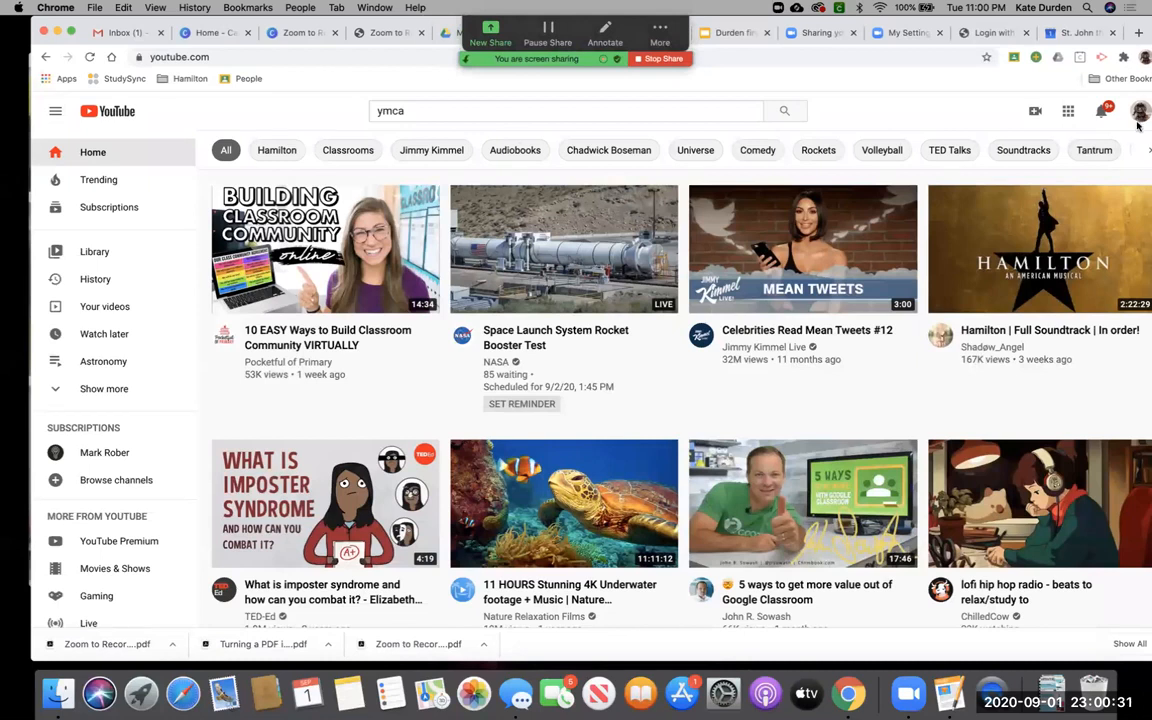
{"action": "left_click", "coordinate": [1140, 113]}
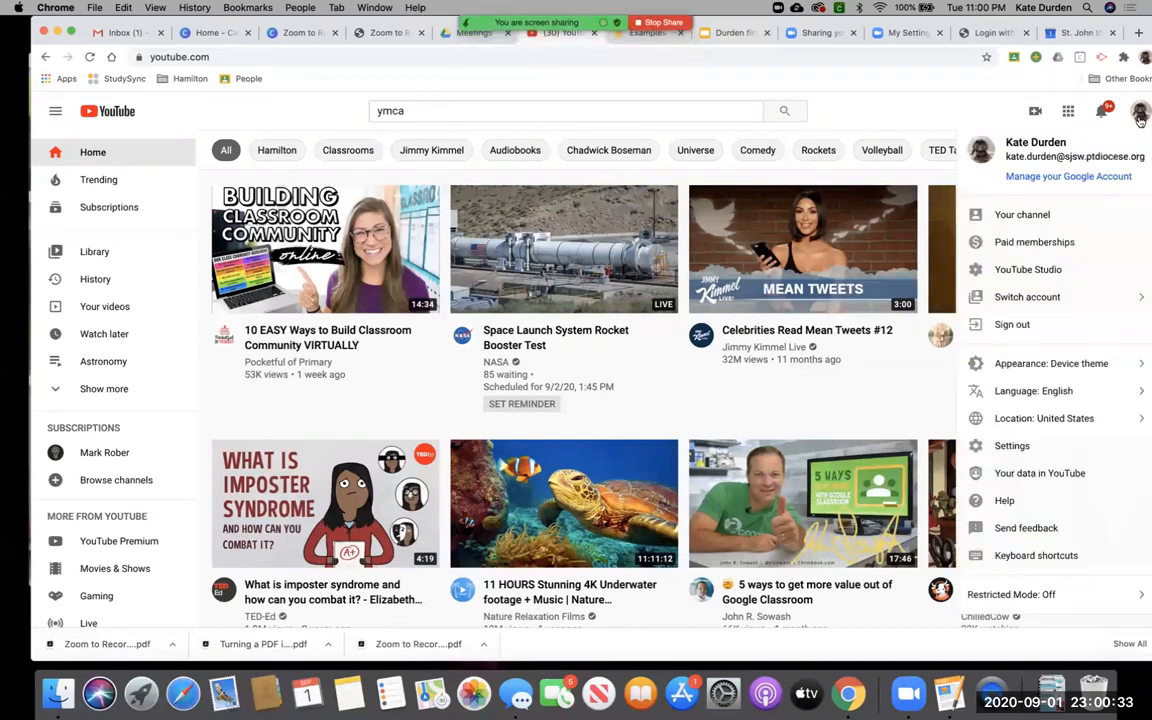
{"action": "left_click", "coordinate": [1028, 270]}
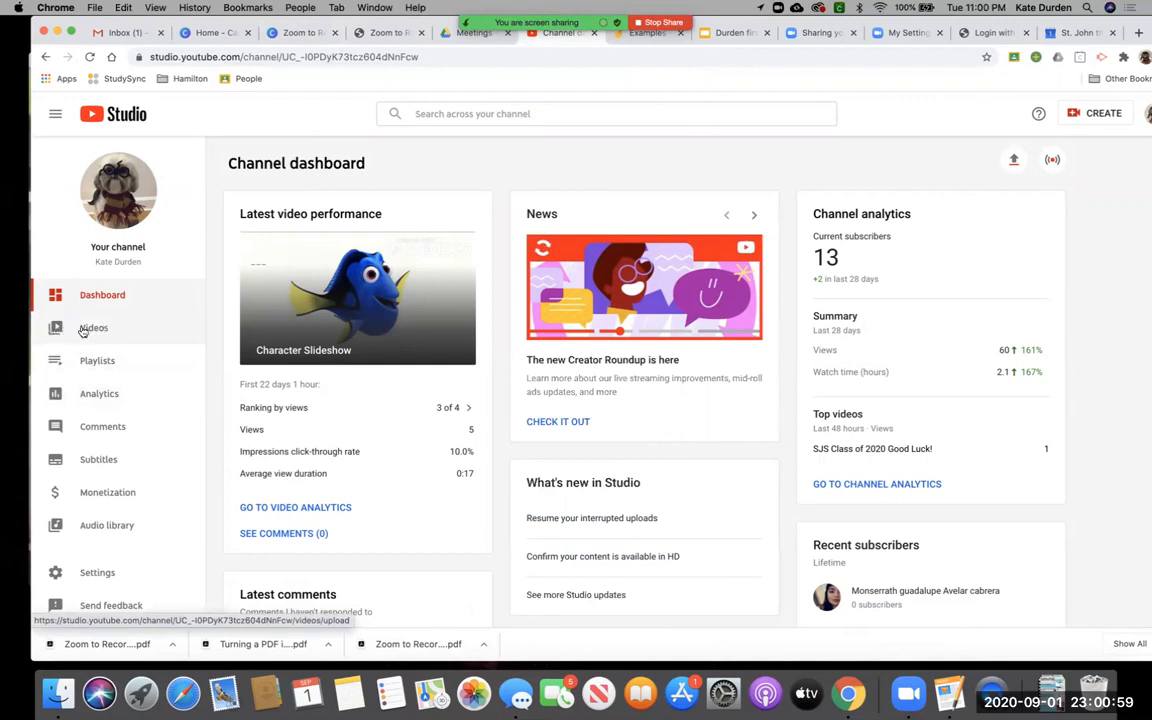
Step: Look over the channel's uploaded videos and its playlists, and return to the list of channel videos
{"action": "left_click", "coordinate": [100, 334]}
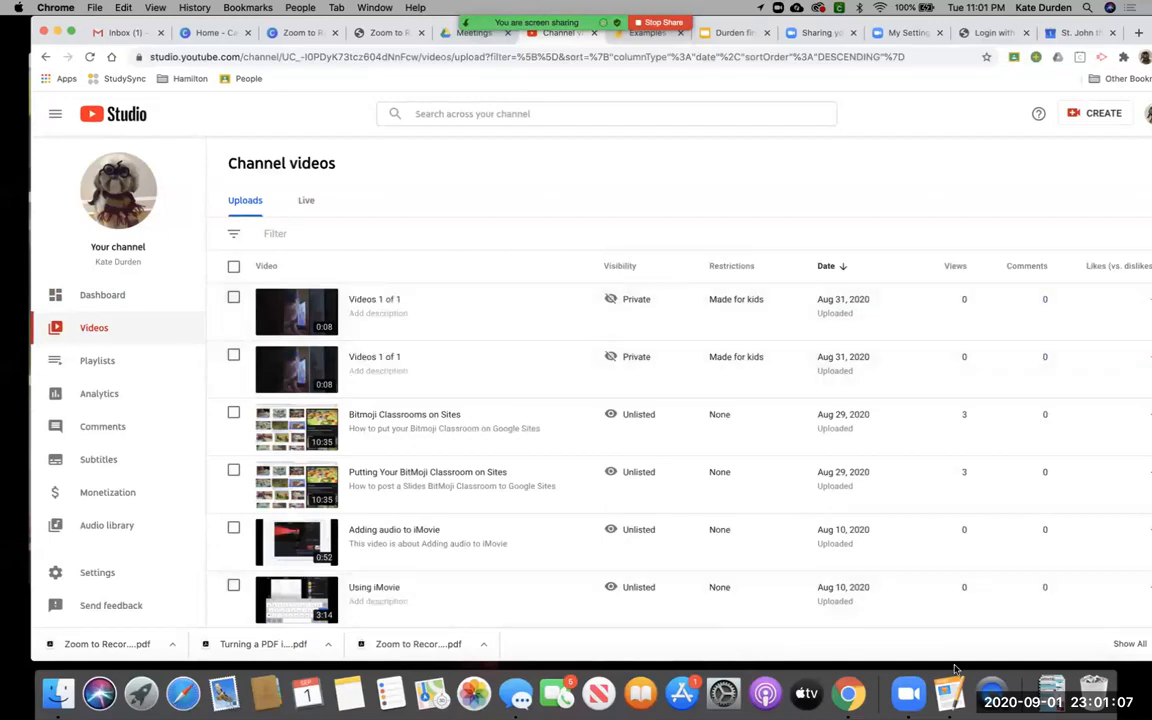
{"action": "left_click", "coordinate": [914, 695]}
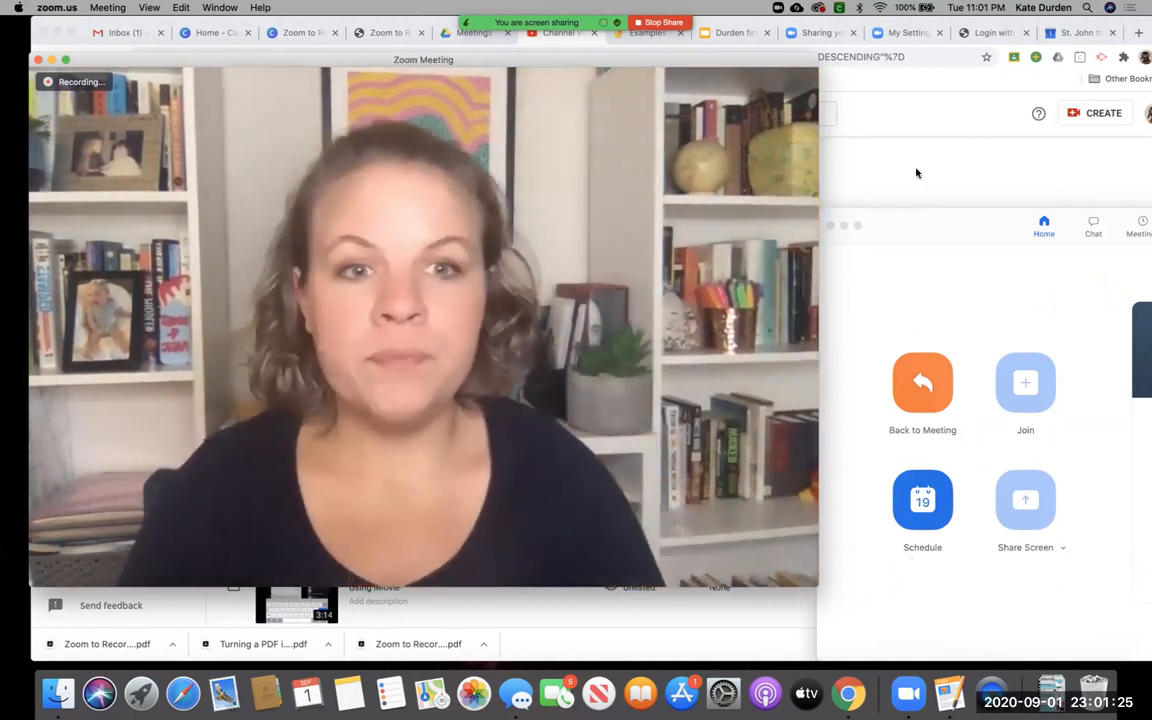
{"action": "left_click", "coordinate": [913, 174]}
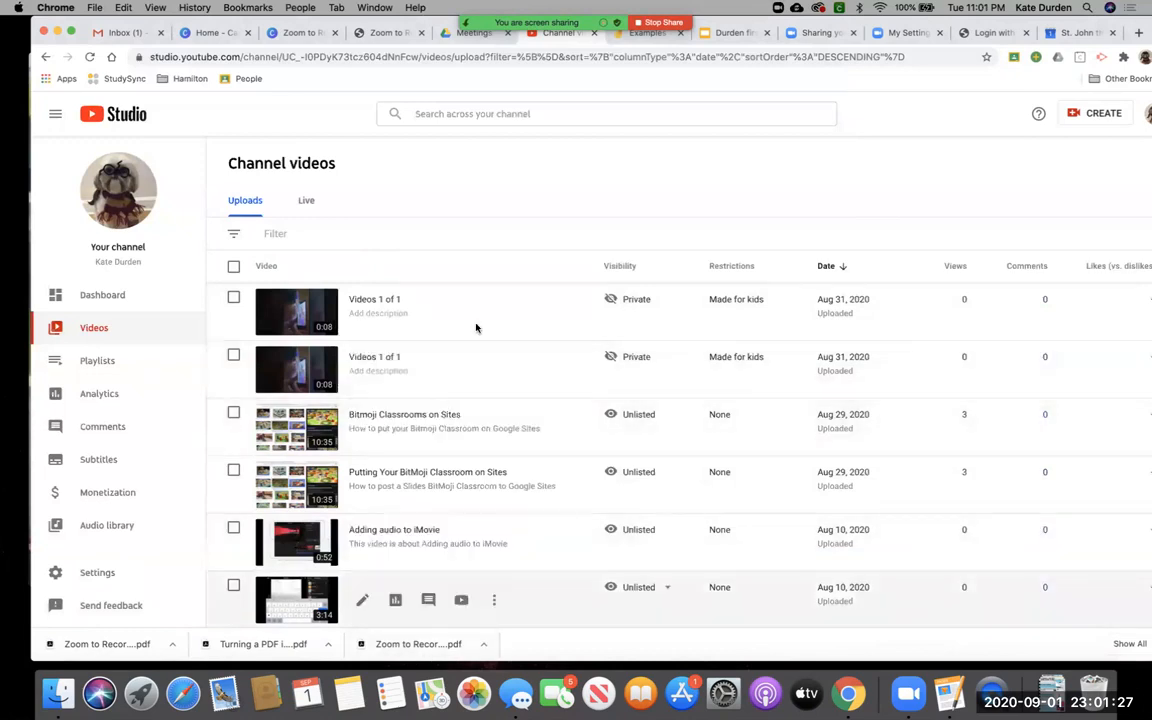
{"action": "left_click", "coordinate": [88, 376]}
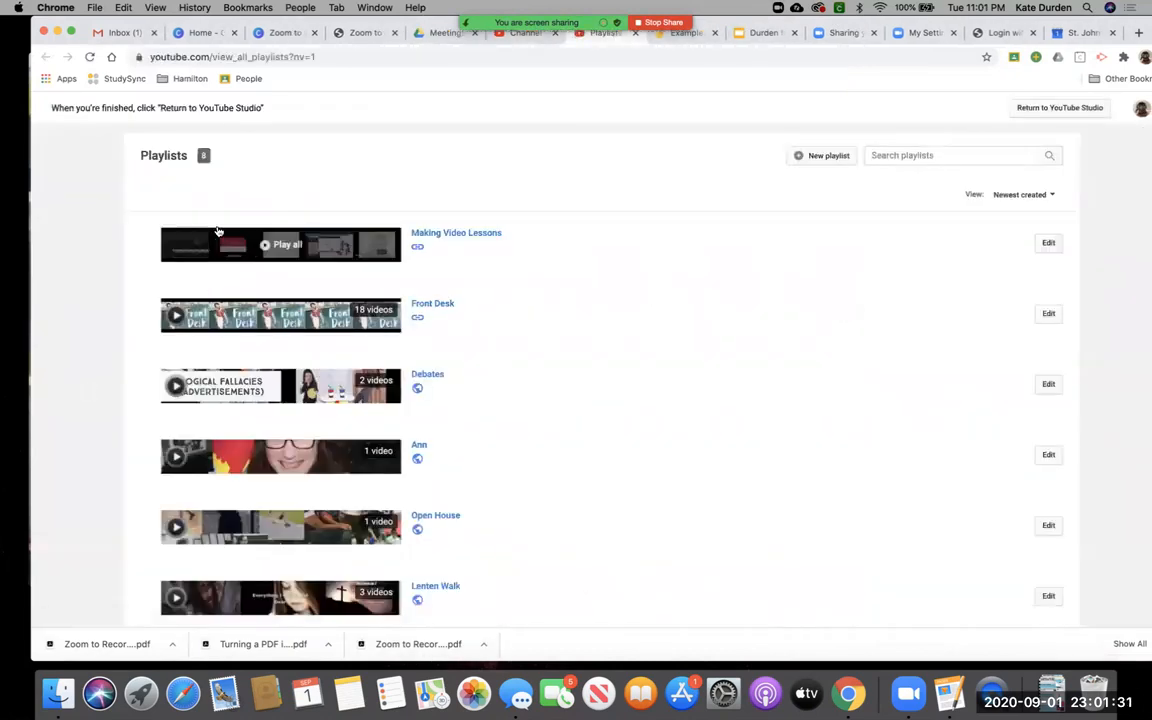
{"action": "left_click", "coordinate": [635, 35]}
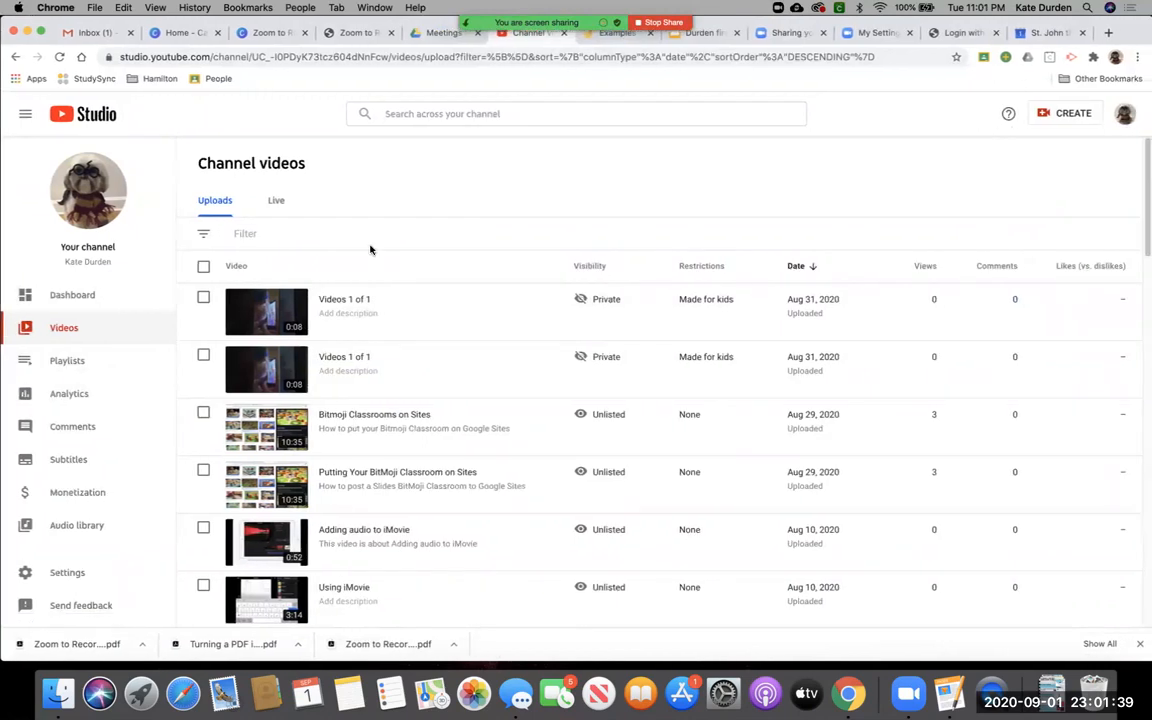
Step: Start a new video upload and open the file chooser for it
{"action": "left_click", "coordinate": [1057, 116]}
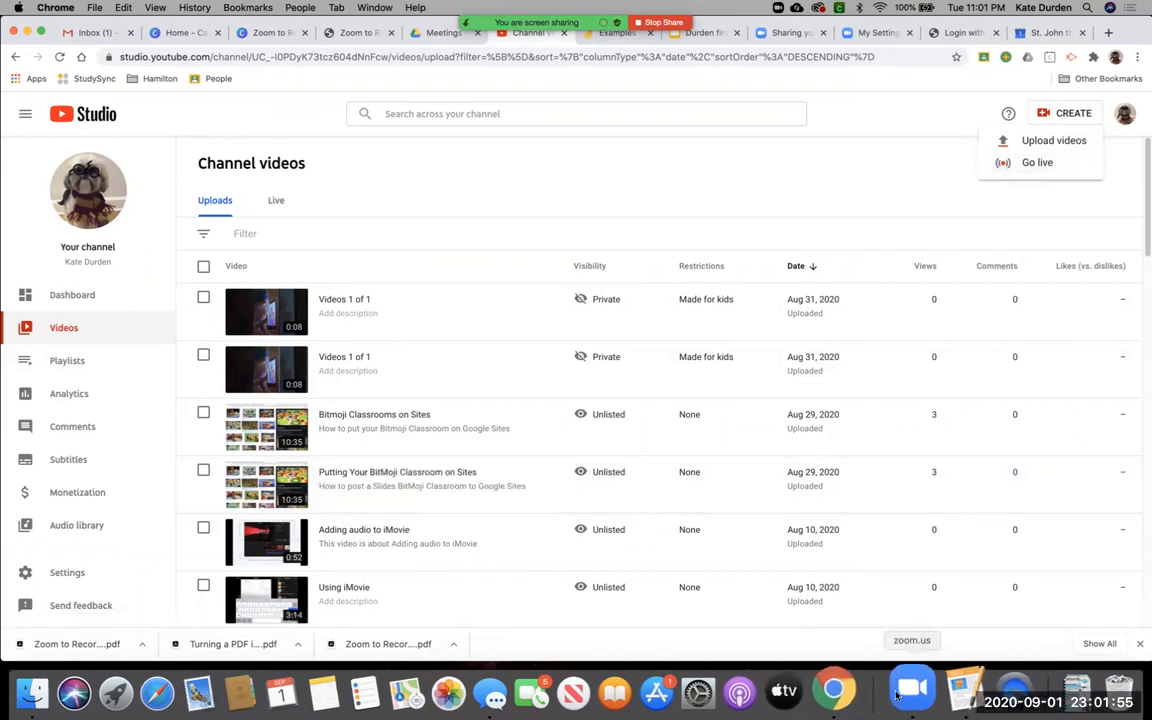
{"action": "left_click", "coordinate": [1004, 146]}
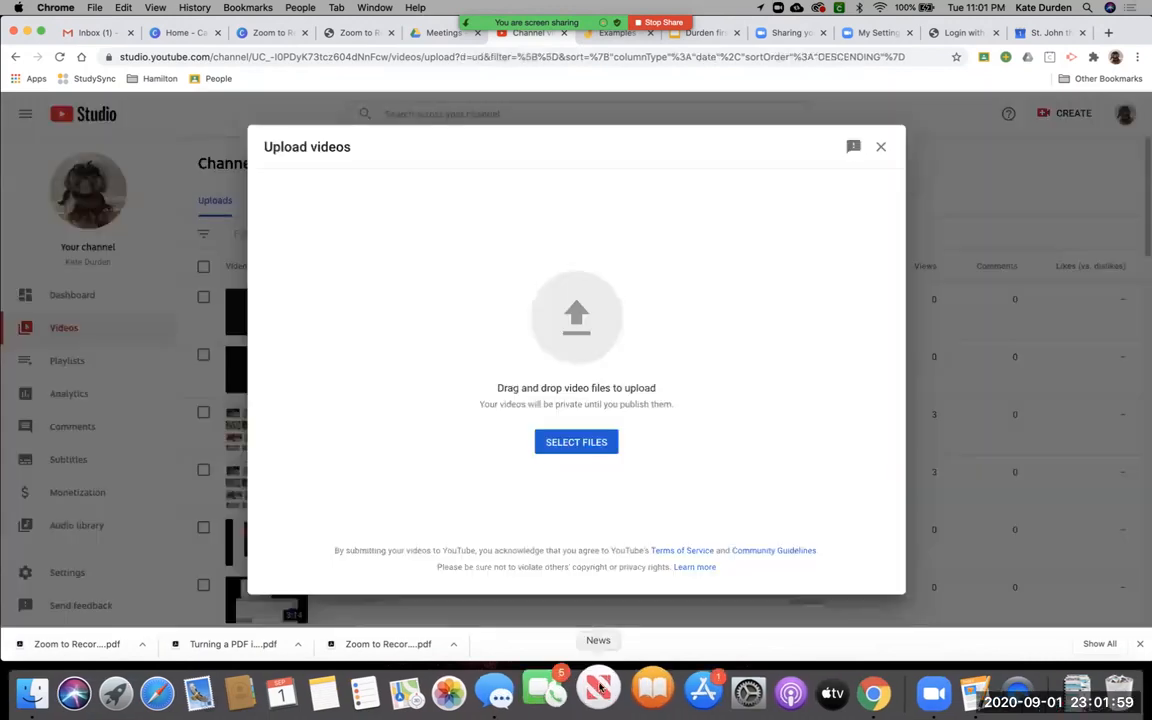
{"action": "left_click", "coordinate": [577, 443]}
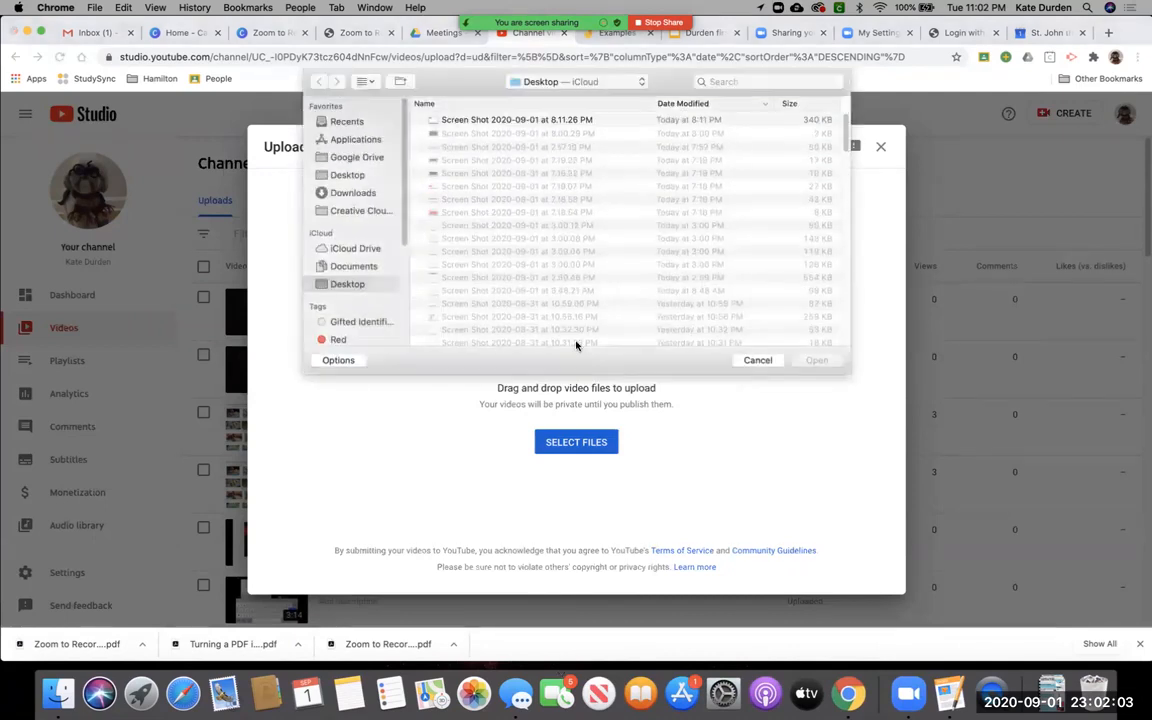
Step: Browse to the Meetings folder in Google Drive, sorting the files by name in descending order to find it
{"action": "left_click", "coordinate": [345, 157]}
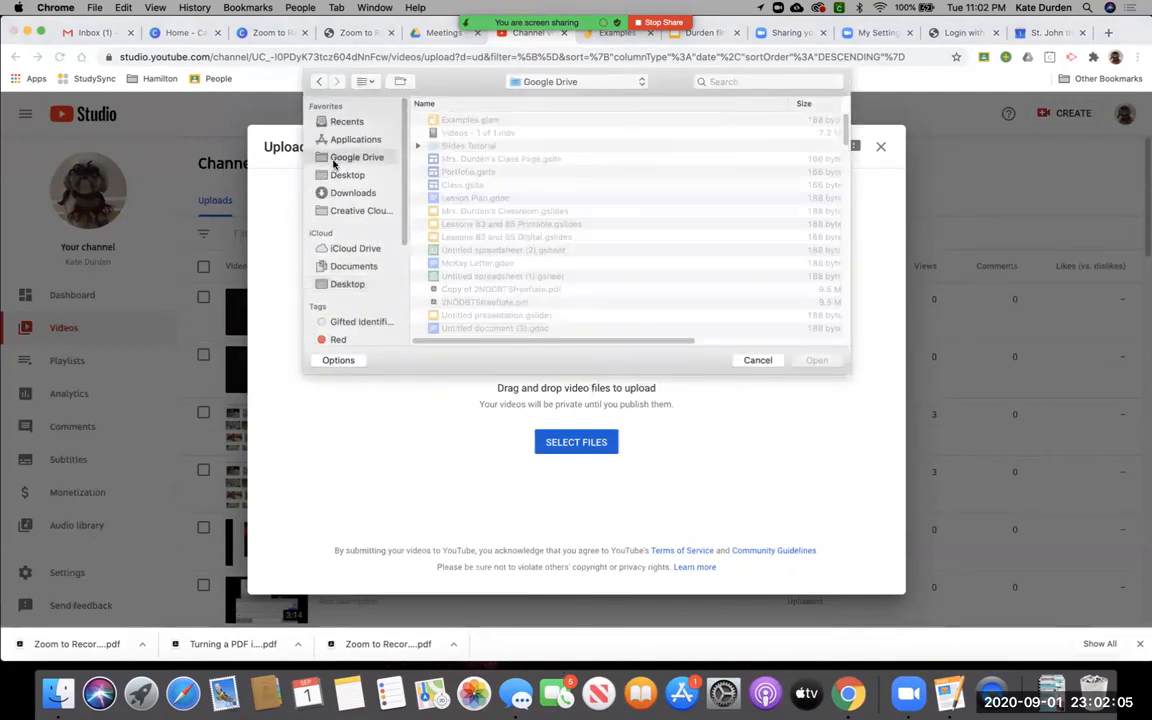
{"action": "scroll", "coordinate": [563, 316], "scroll_direction": "down", "scroll_amount": 5}
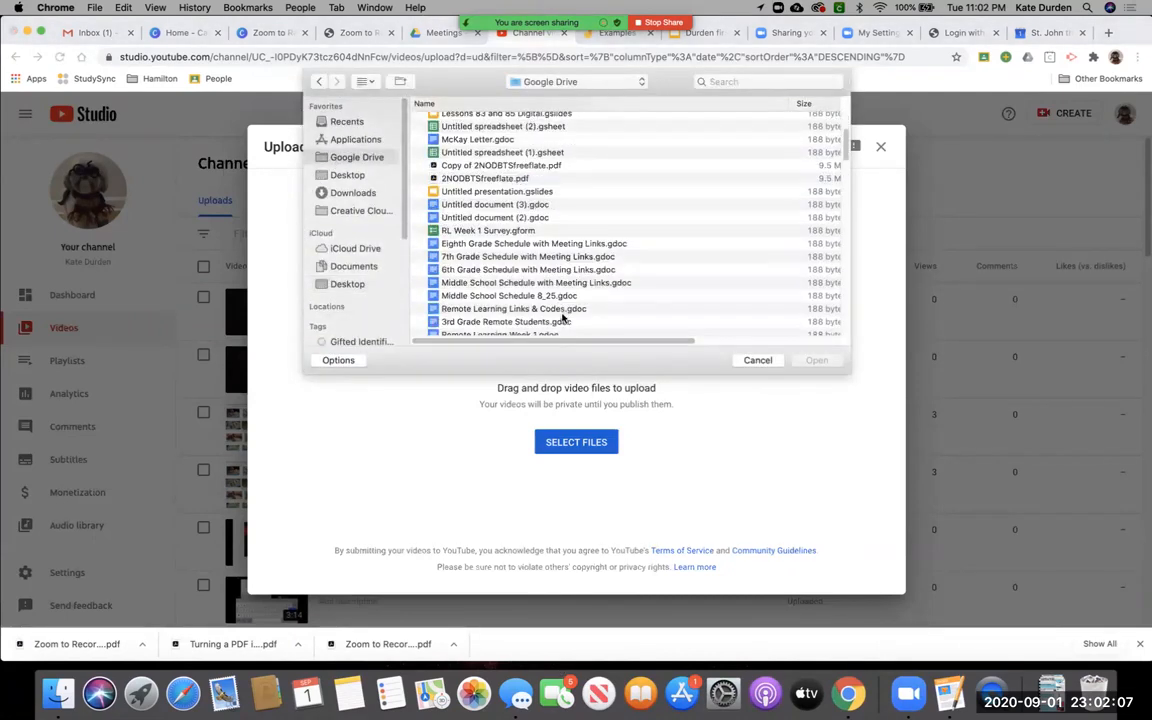
{"action": "scroll", "coordinate": [561, 316], "scroll_direction": "up", "scroll_amount": 5}
{"action": "scroll", "coordinate": [561, 316], "scroll_direction": "down", "scroll_amount": 8}
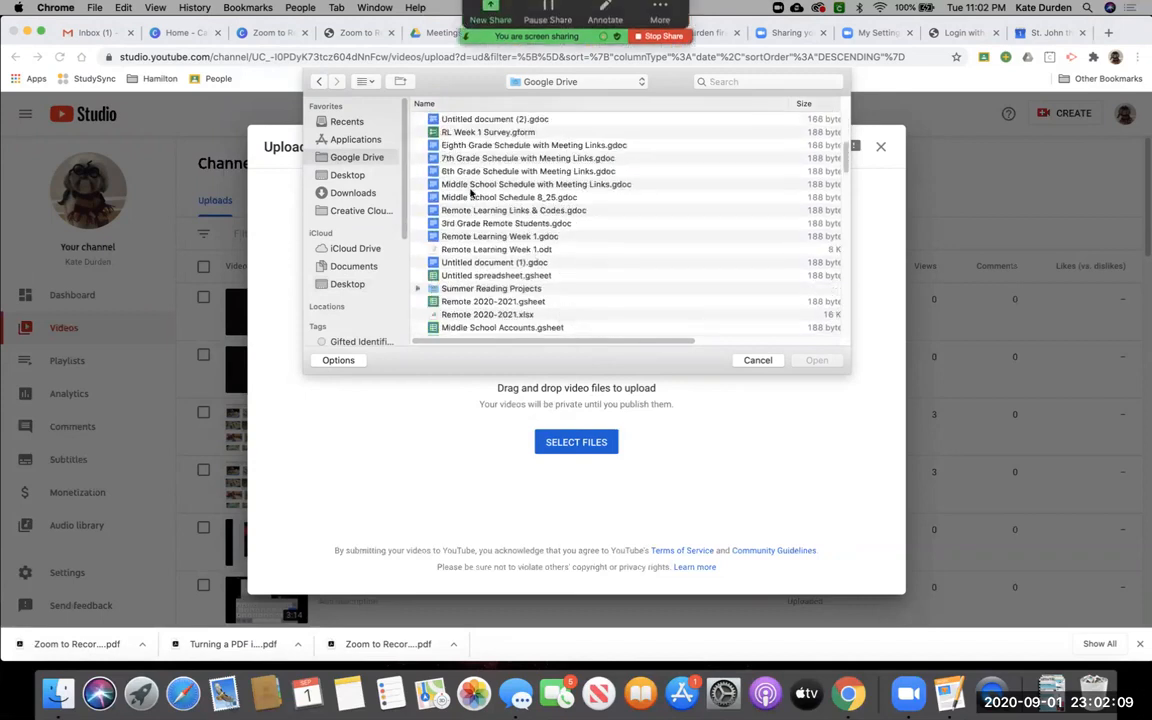
{"action": "left_click", "coordinate": [427, 103]}
{"action": "scroll", "coordinate": [560, 232], "scroll_direction": "down", "scroll_amount": 10}
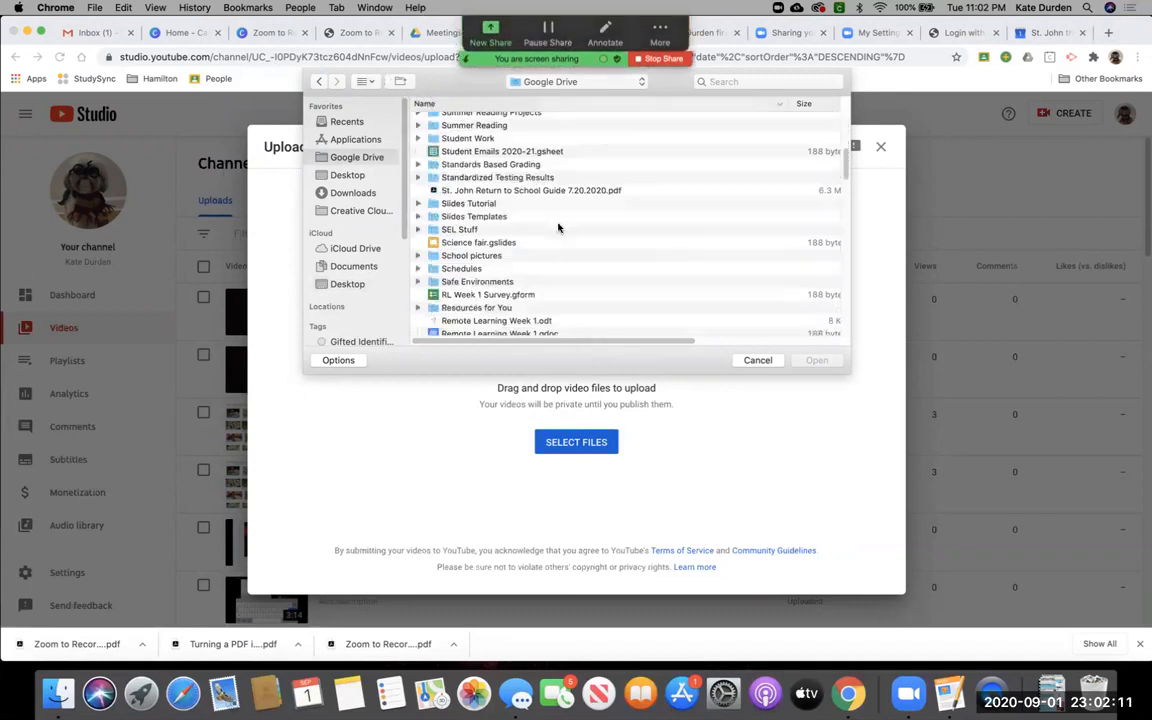
{"action": "scroll", "coordinate": [565, 240], "scroll_direction": "down", "scroll_amount": 7}
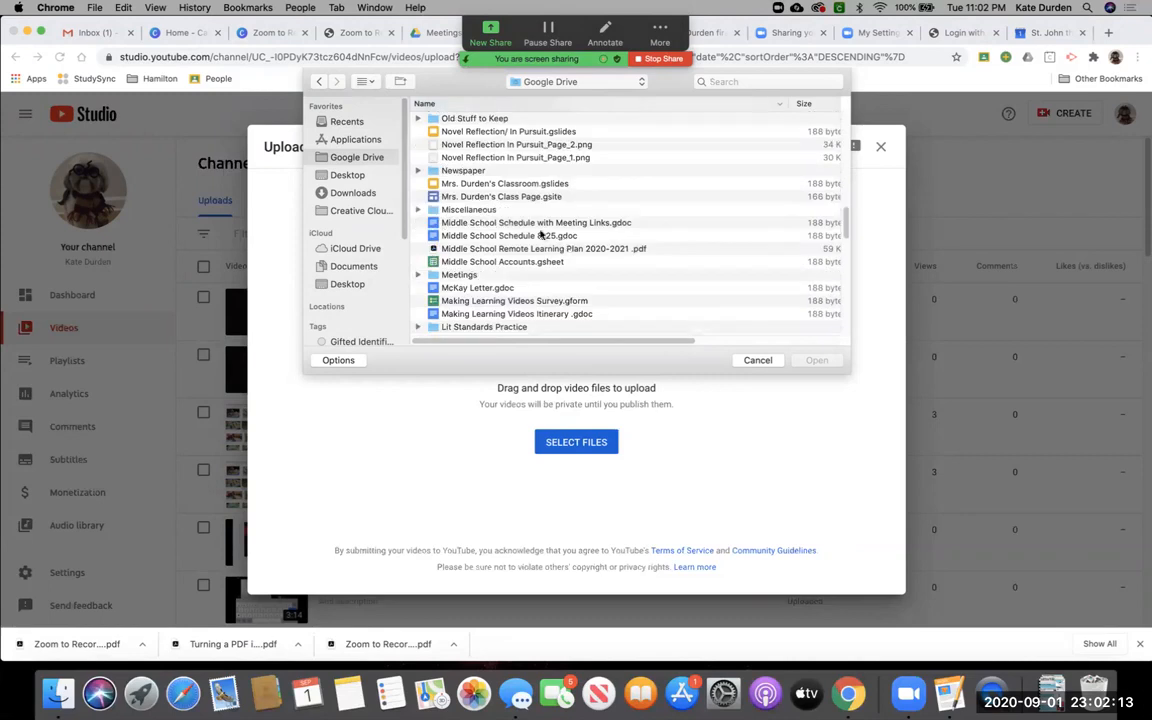
{"action": "double_click", "coordinate": [466, 275]}
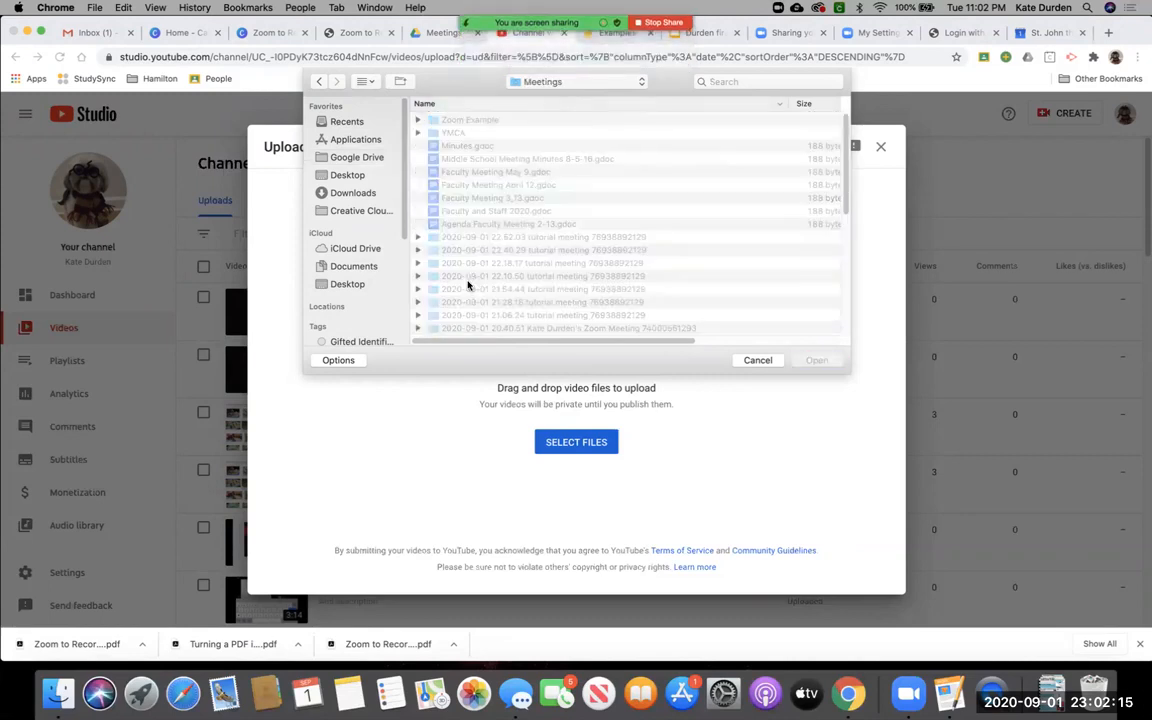
Step: Upload the recording zoom_1.mp4 from the YMCA folder
{"action": "left_click", "coordinate": [436, 136]}
{"action": "double_click", "coordinate": [436, 136]}
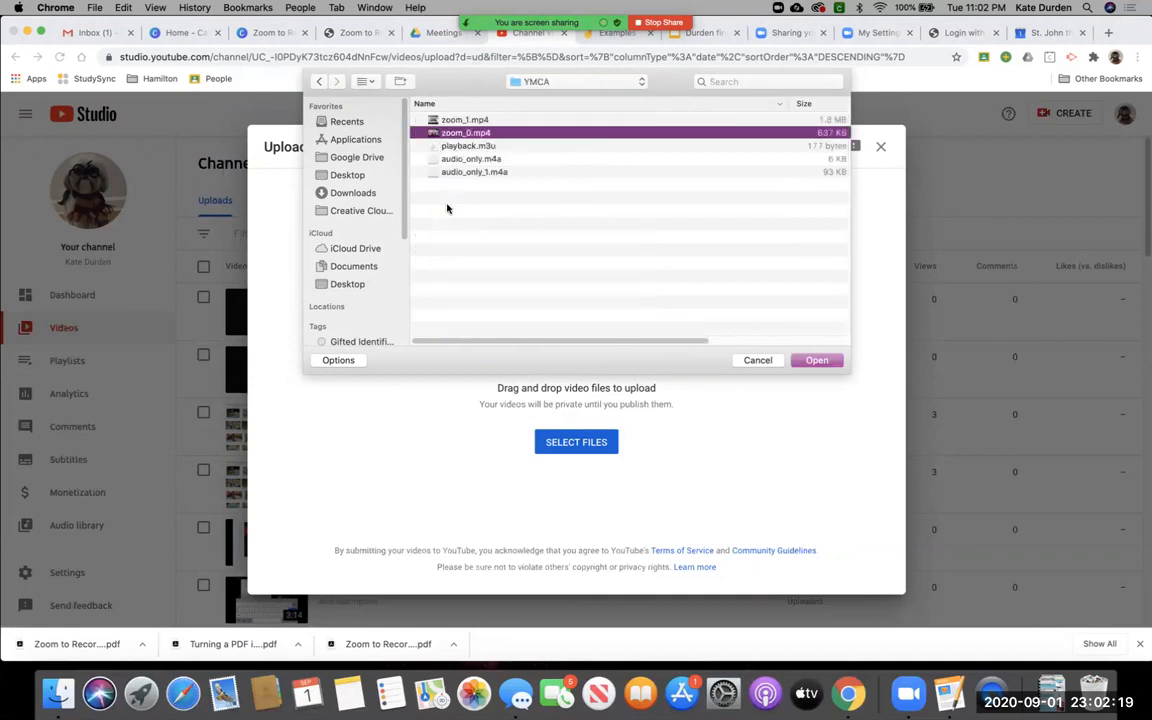
{"action": "left_click", "coordinate": [467, 121]}
{"action": "left_click", "coordinate": [800, 362]}
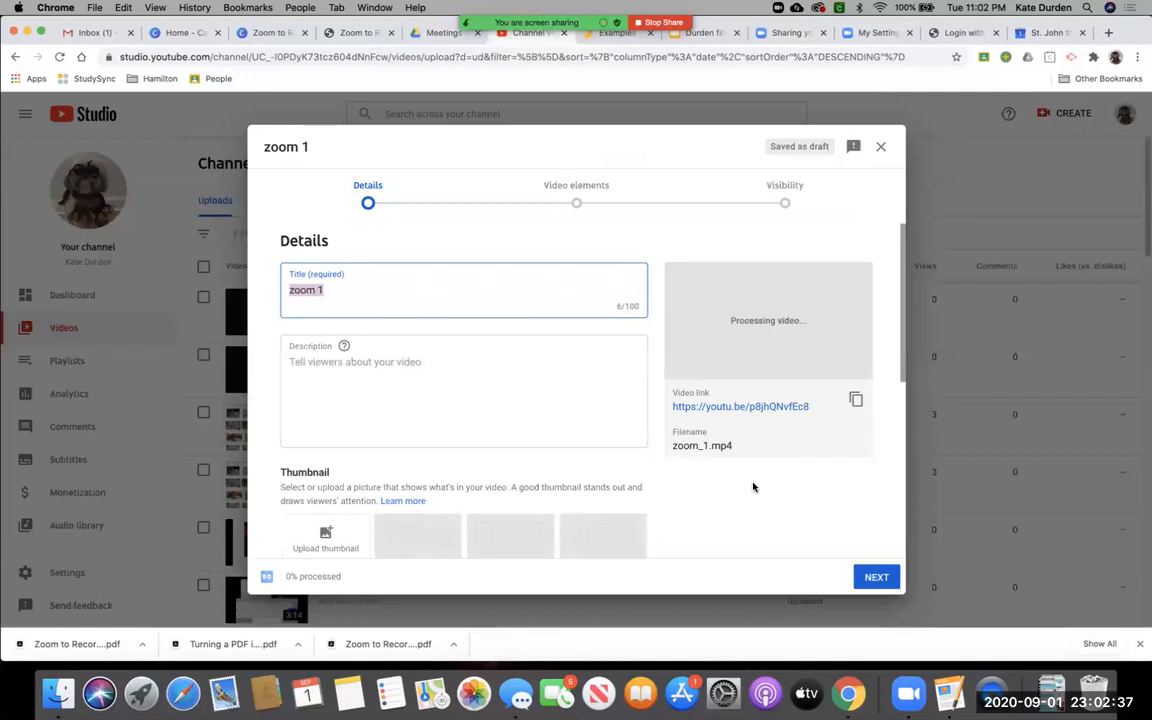
Step: Replace the video's title with the teacher's title and surname followed by "does the YMCA!"
{"action": "type", "text": "Ms"}
{"action": "key", "text": "BackSpace"}
{"action": "key", "text": "BackSpace"}
{"action": "type", "text": "rs. Du"}
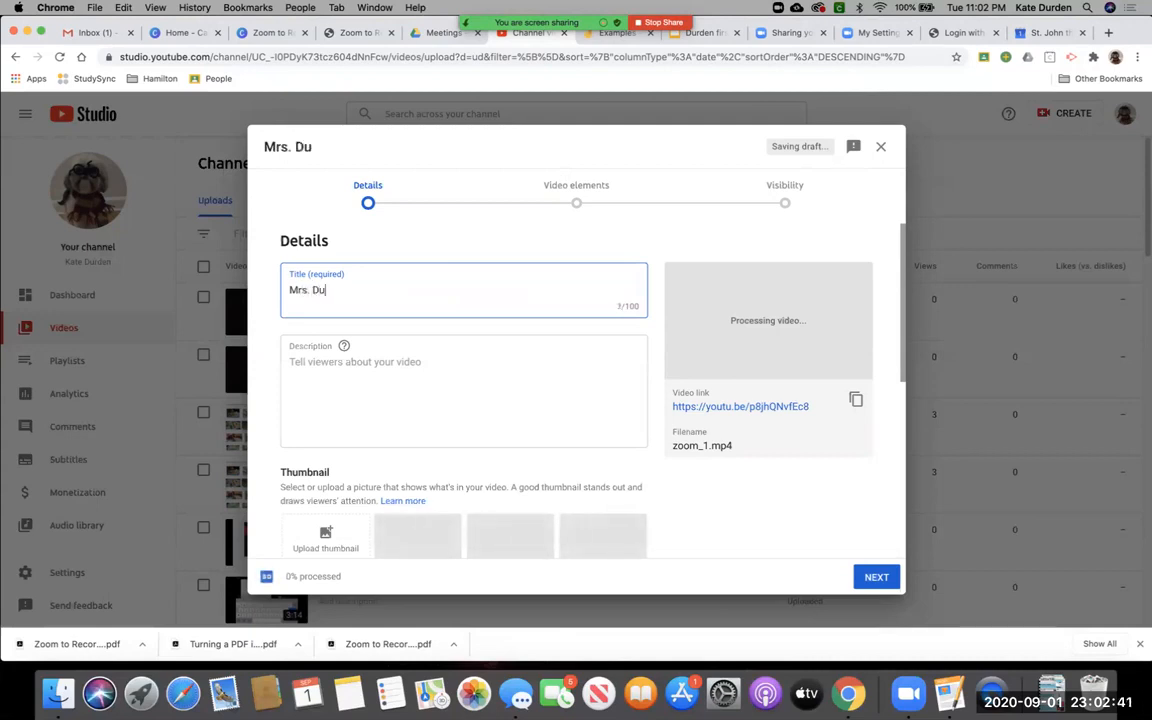
{"action": "type", "text": "rden does the "}
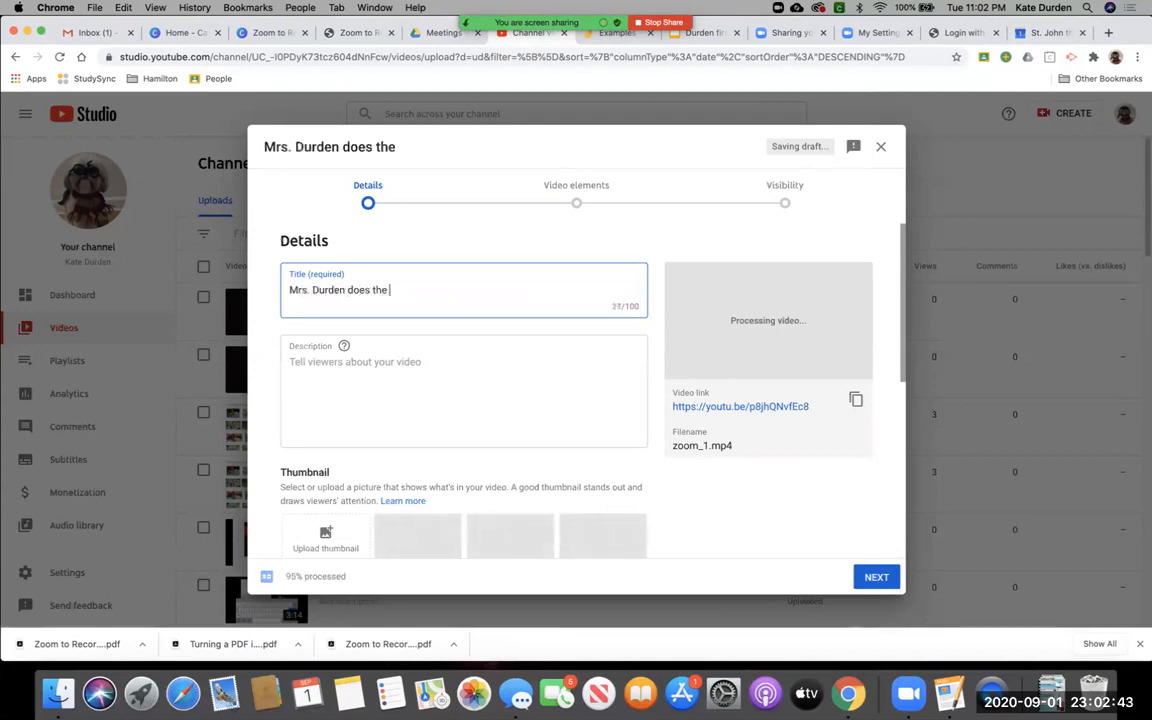
{"action": "type", "text": "YMCA!"}
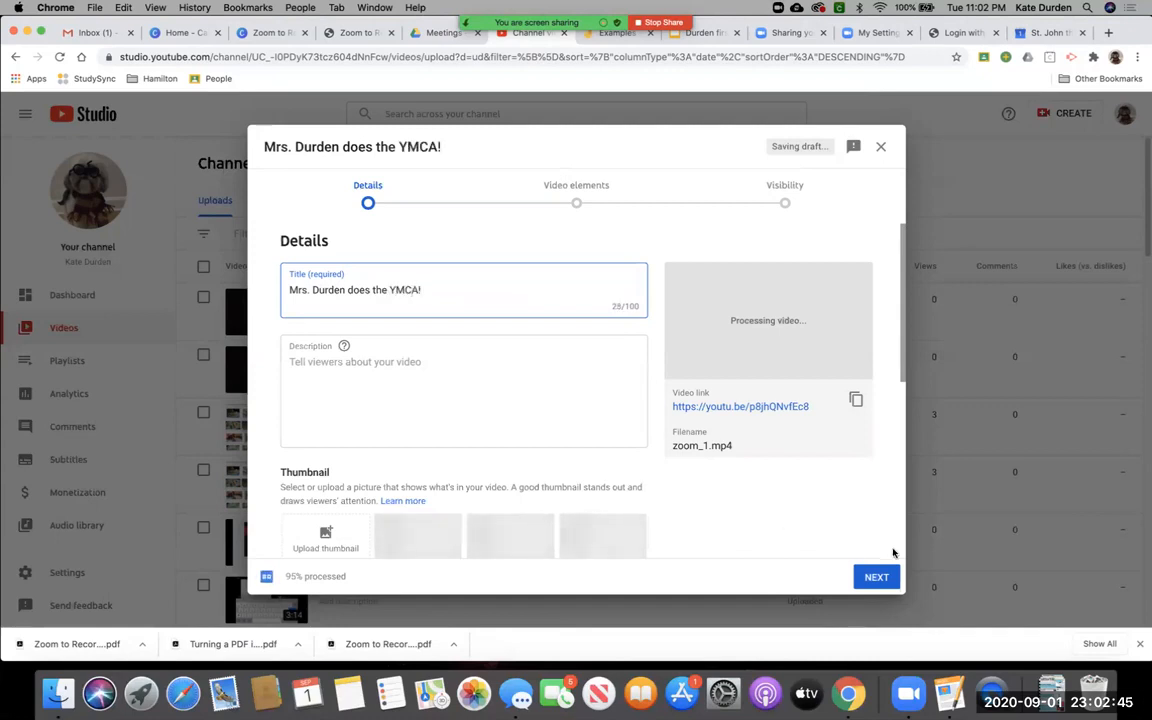
Step: Leave the description empty, try the first generated thumbnail and switch back to the middle one
{"action": "left_click", "coordinate": [537, 409]}
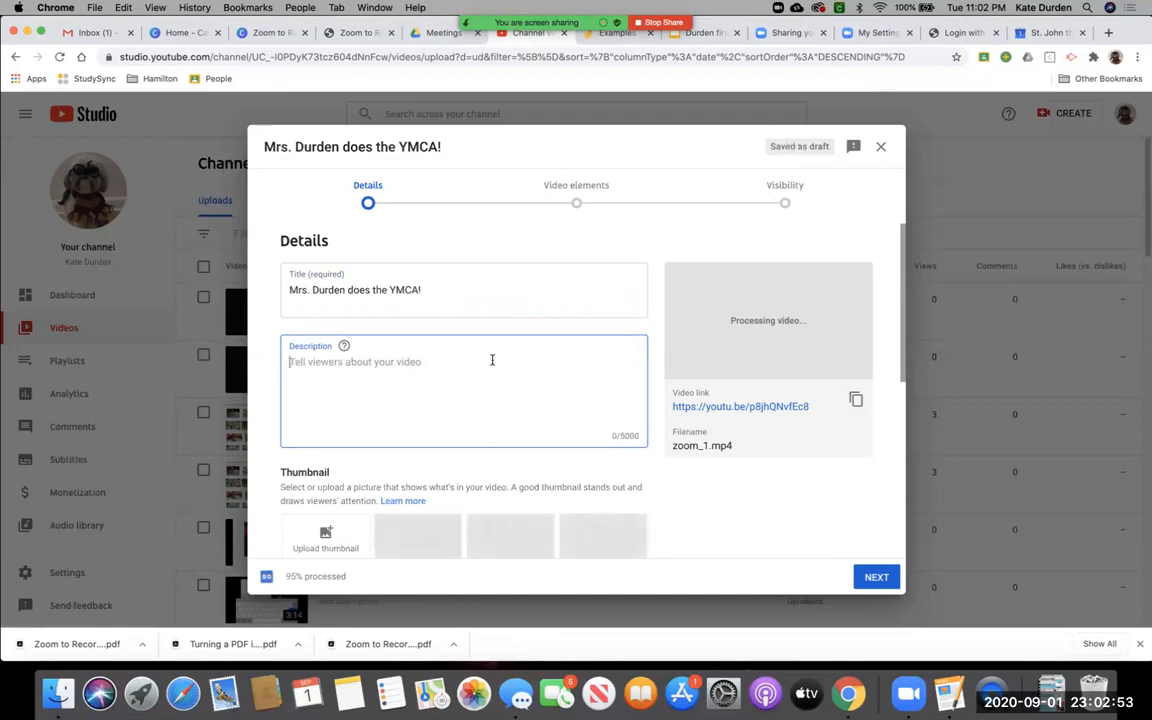
{"action": "scroll", "coordinate": [481, 424], "scroll_direction": "down", "scroll_amount": 3}
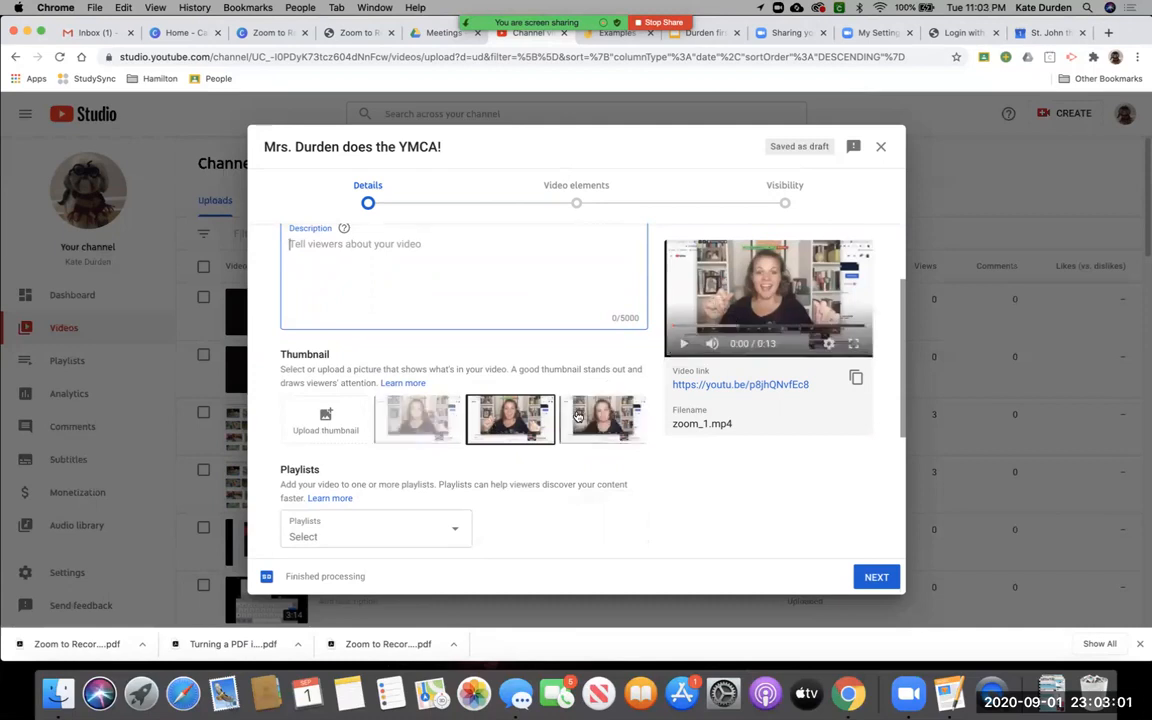
{"action": "left_click", "coordinate": [438, 426]}
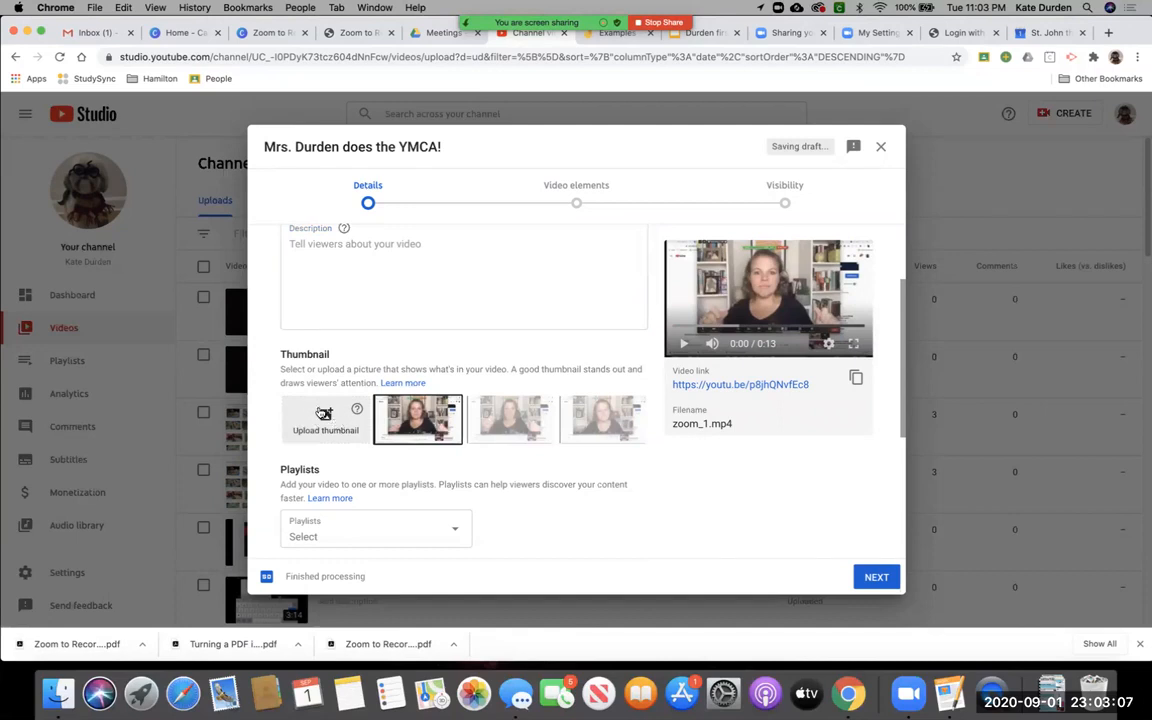
{"action": "left_click", "coordinate": [531, 427]}
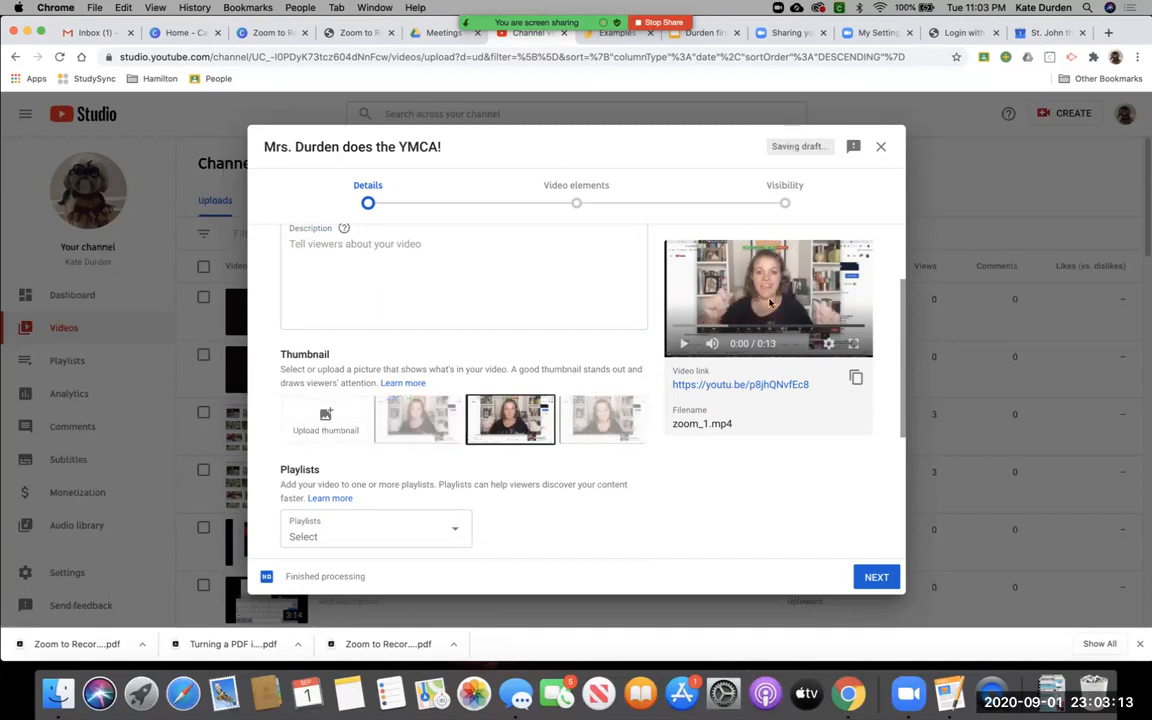
Step: View the playlists the video could be added to without selecting any
{"action": "scroll", "coordinate": [586, 485], "scroll_direction": "down", "scroll_amount": 4}
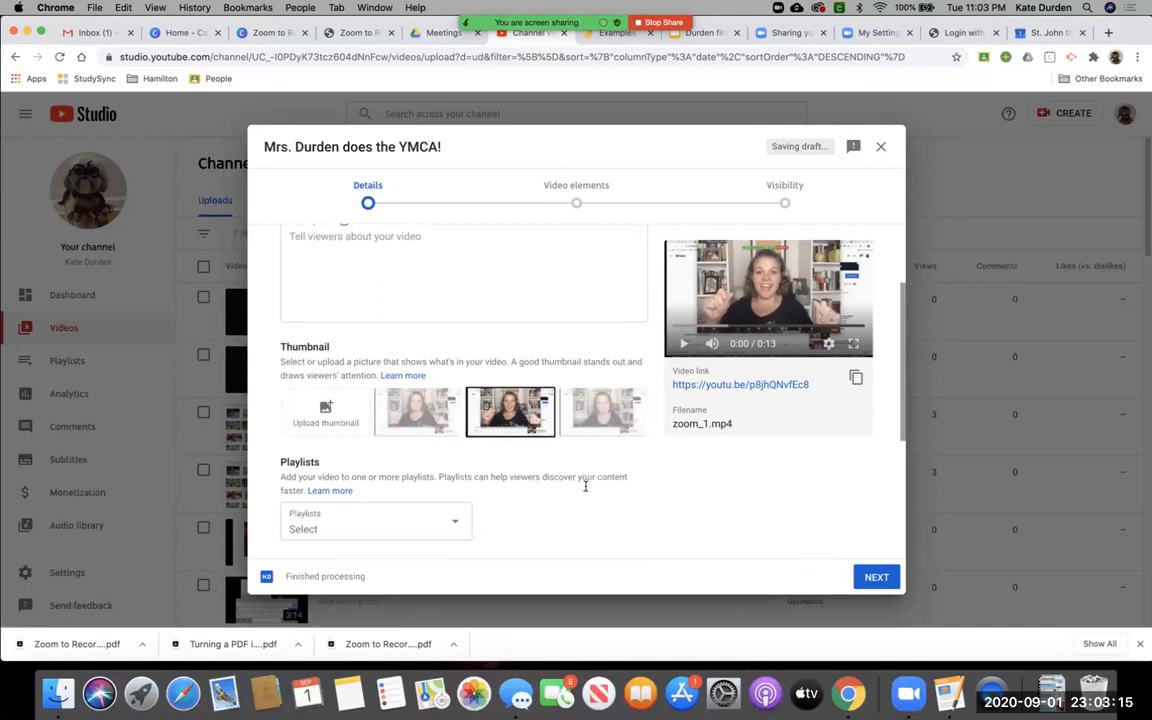
{"action": "scroll", "coordinate": [586, 489], "scroll_direction": "down", "scroll_amount": 1}
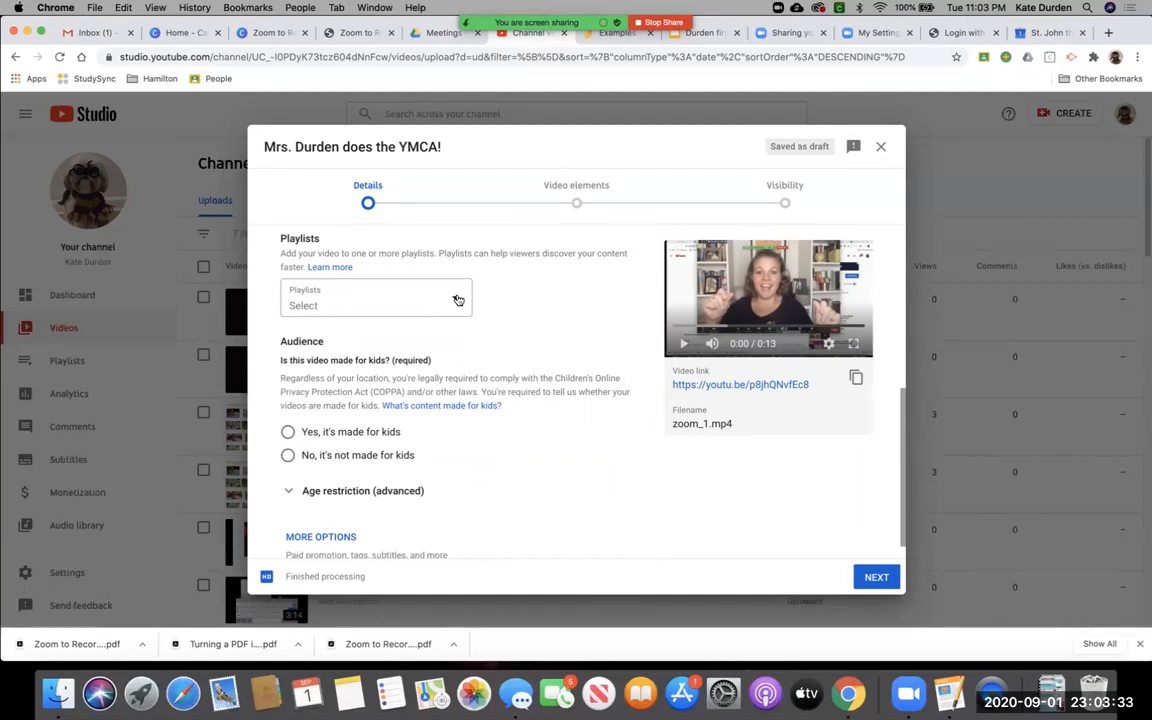
{"action": "left_click", "coordinate": [456, 300]}
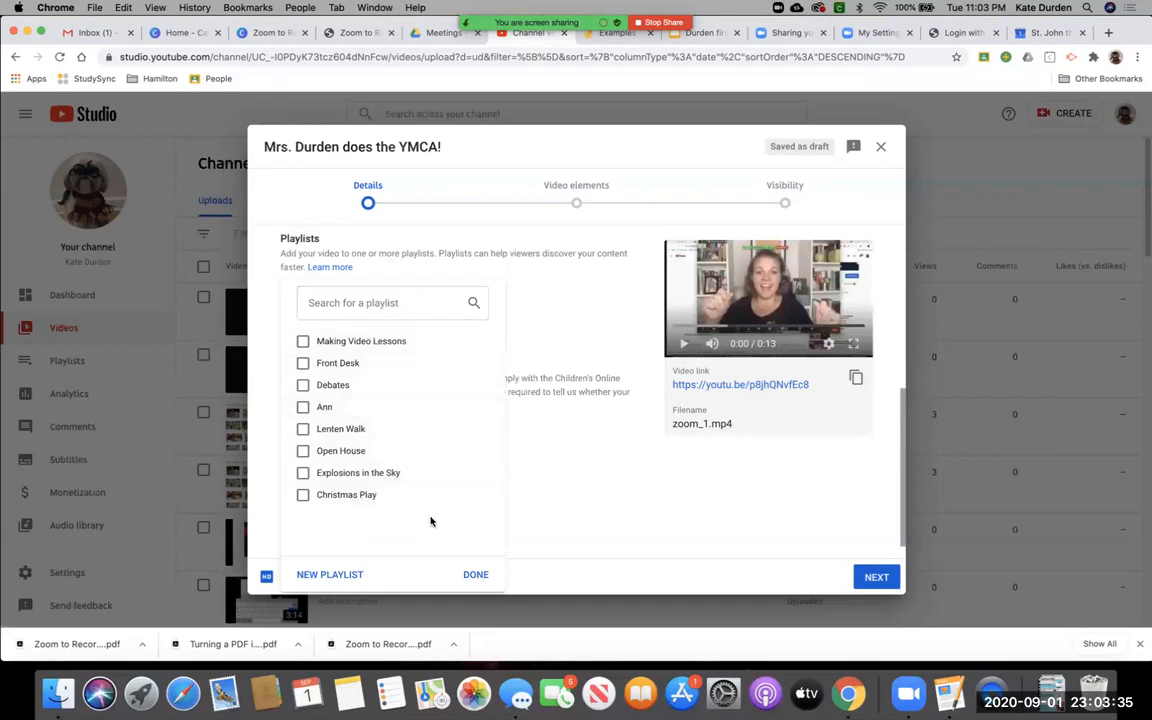
{"action": "left_click", "coordinate": [546, 291]}
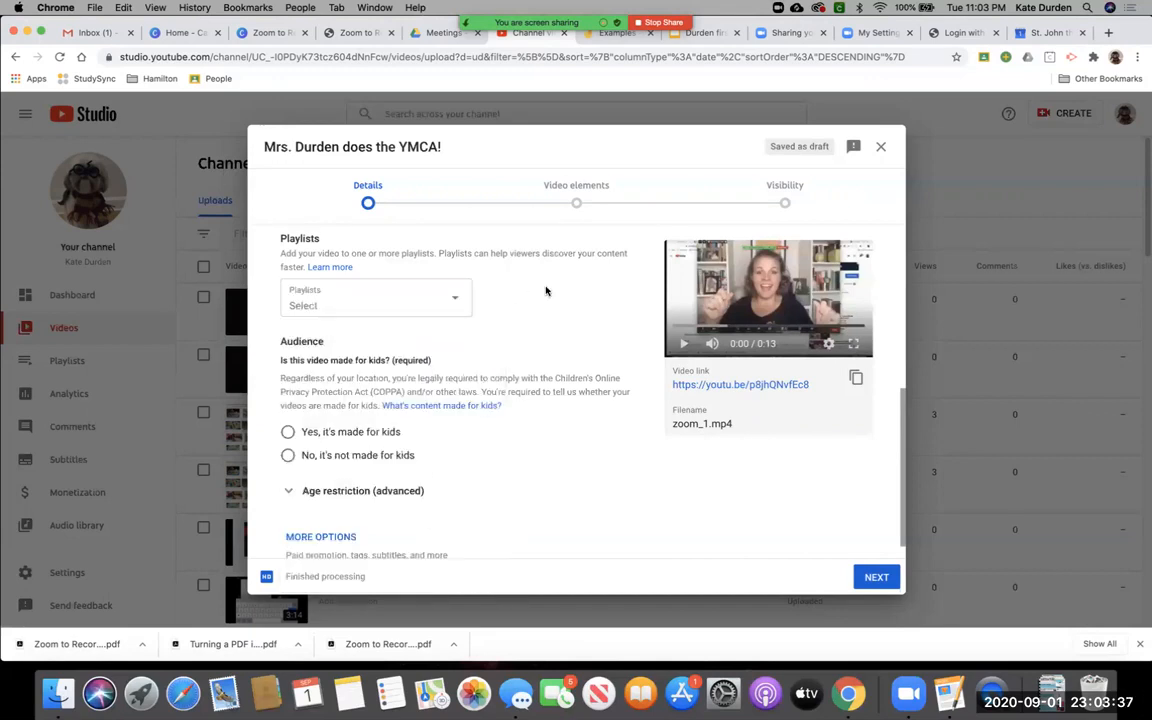
Step: Set the video's audience to "Yes, it's made for kids"
{"action": "scroll", "coordinate": [440, 320], "scroll_direction": "down", "scroll_amount": 1}
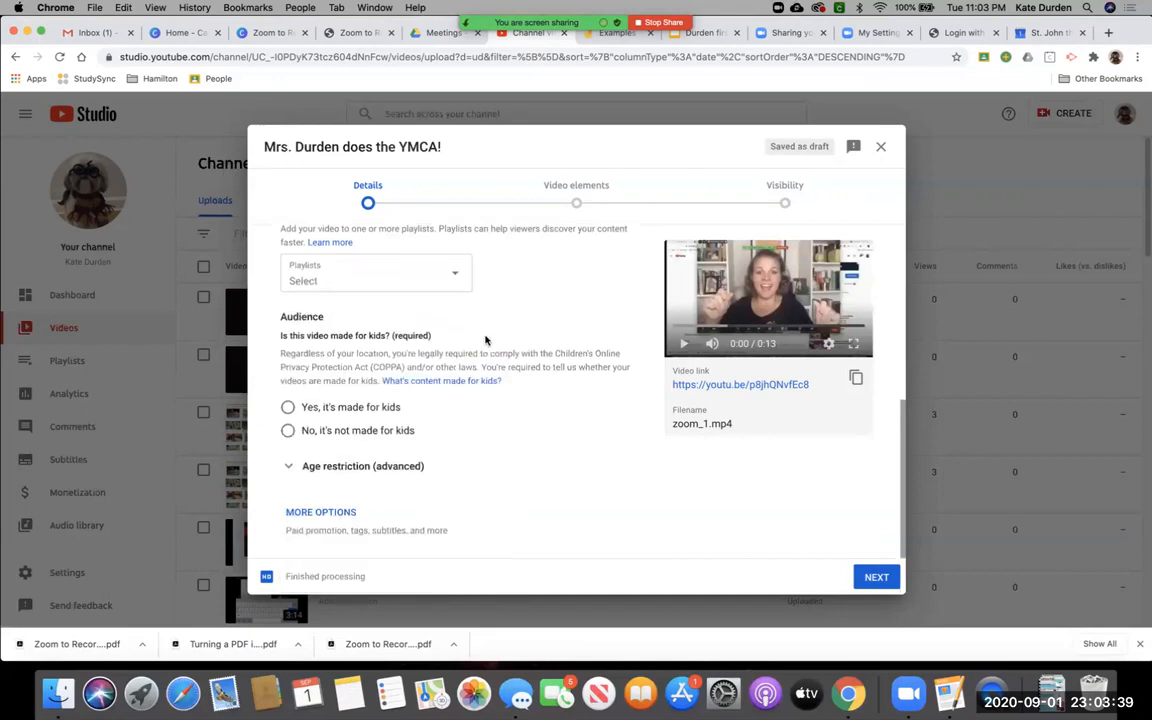
{"action": "left_click", "coordinate": [289, 407]}
{"action": "scroll", "coordinate": [469, 469], "scroll_direction": "down", "scroll_amount": 1}
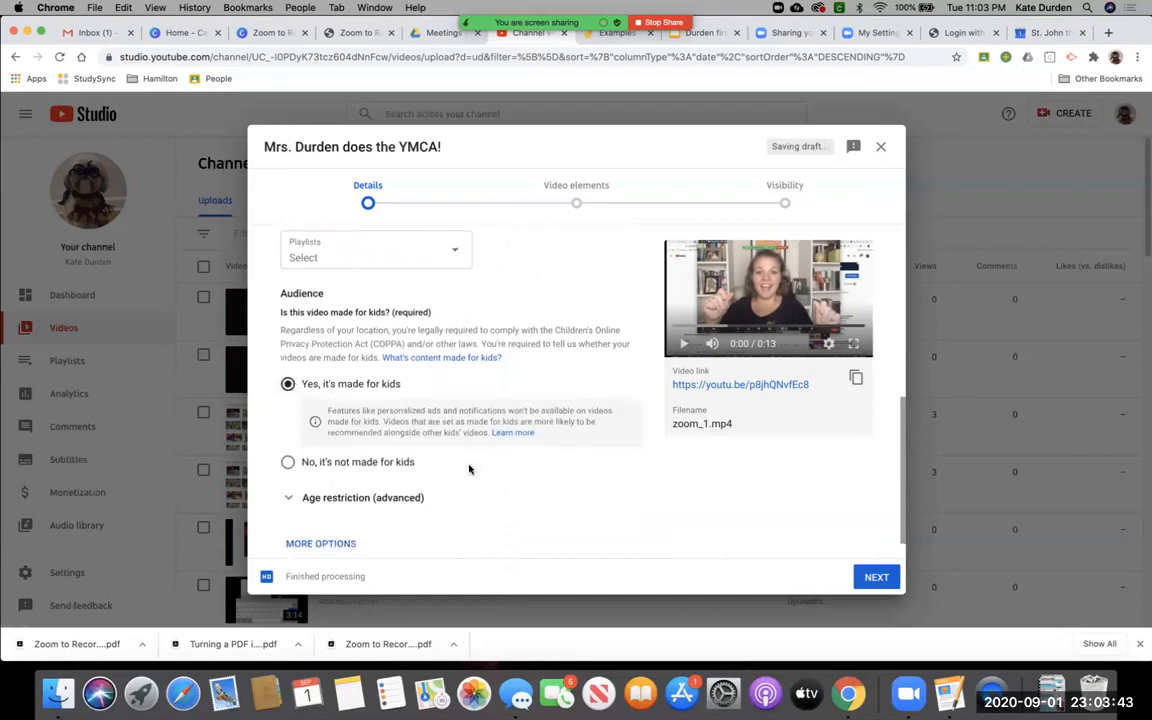
{"action": "scroll", "coordinate": [469, 469], "scroll_direction": "down", "scroll_amount": 1}
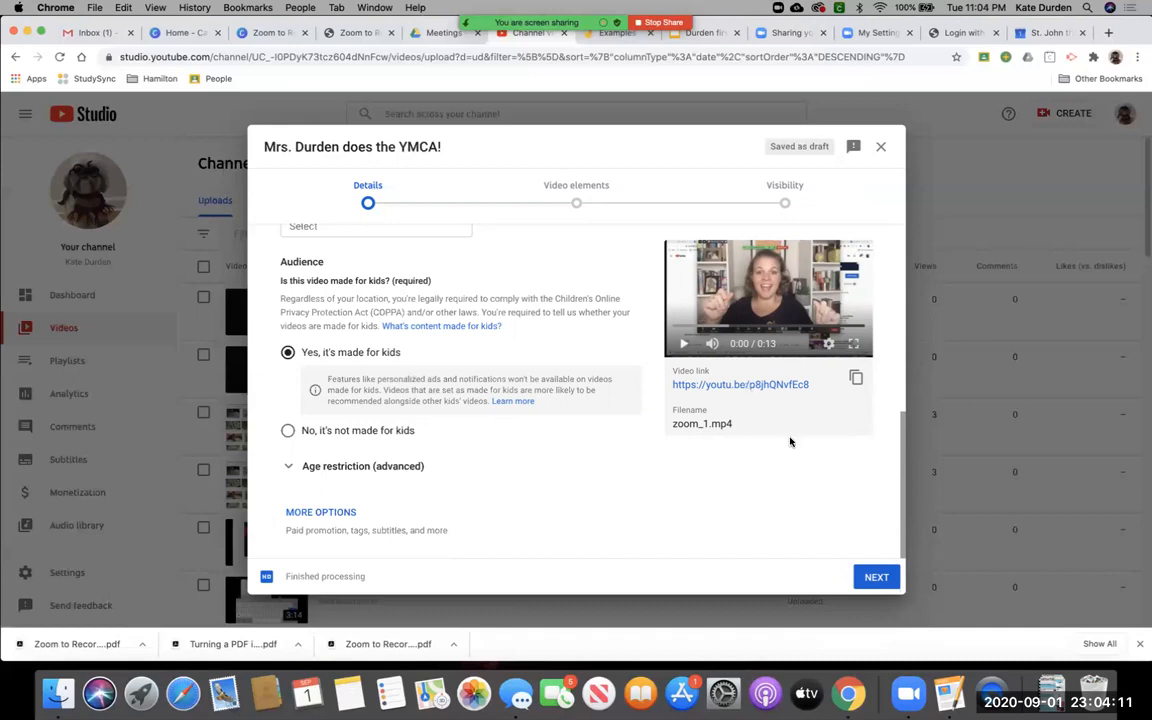
Step: Continue past the video elements without adding any, set the visibility to Unlisted and review the pre-publish checks
{"action": "left_click", "coordinate": [874, 577]}
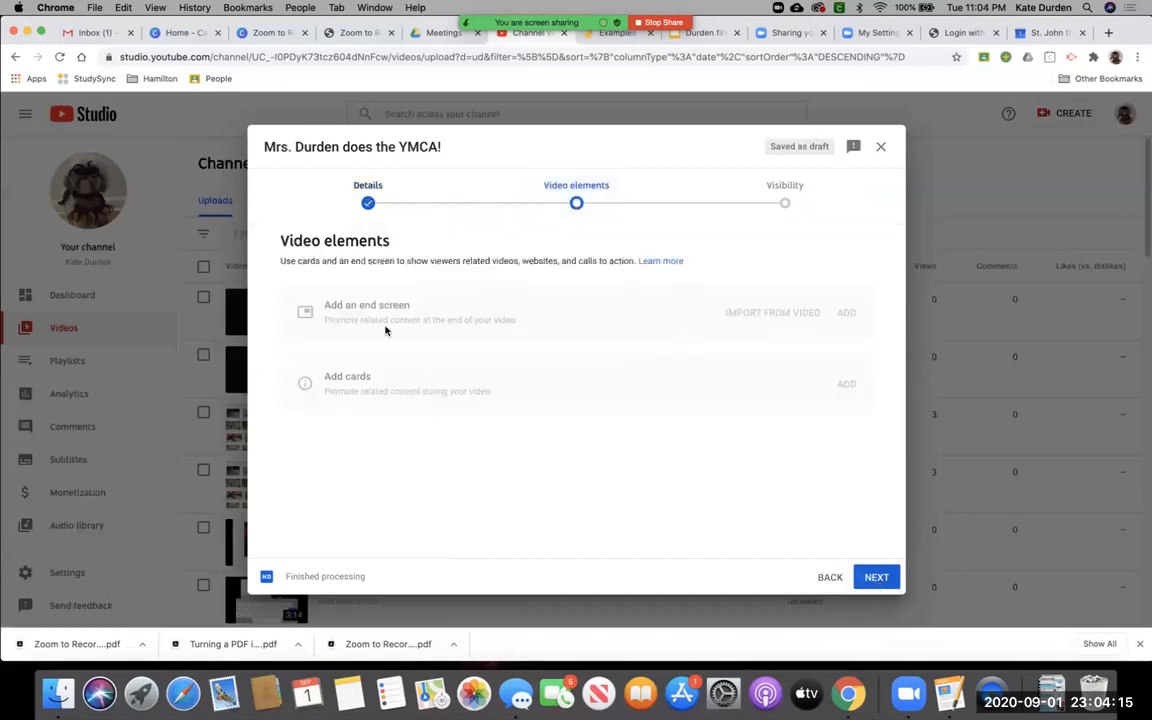
{"action": "left_click", "coordinate": [876, 578]}
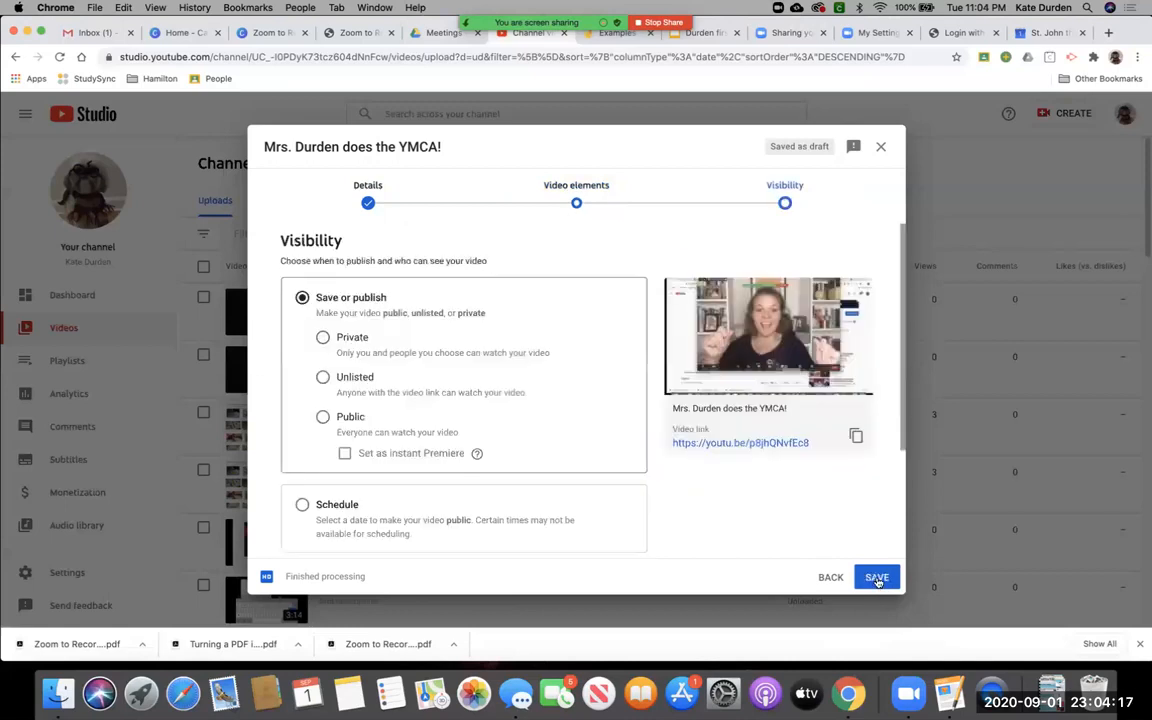
{"action": "left_click", "coordinate": [877, 579]}
{"action": "scroll", "coordinate": [527, 401], "scroll_direction": "down", "scroll_amount": 1}
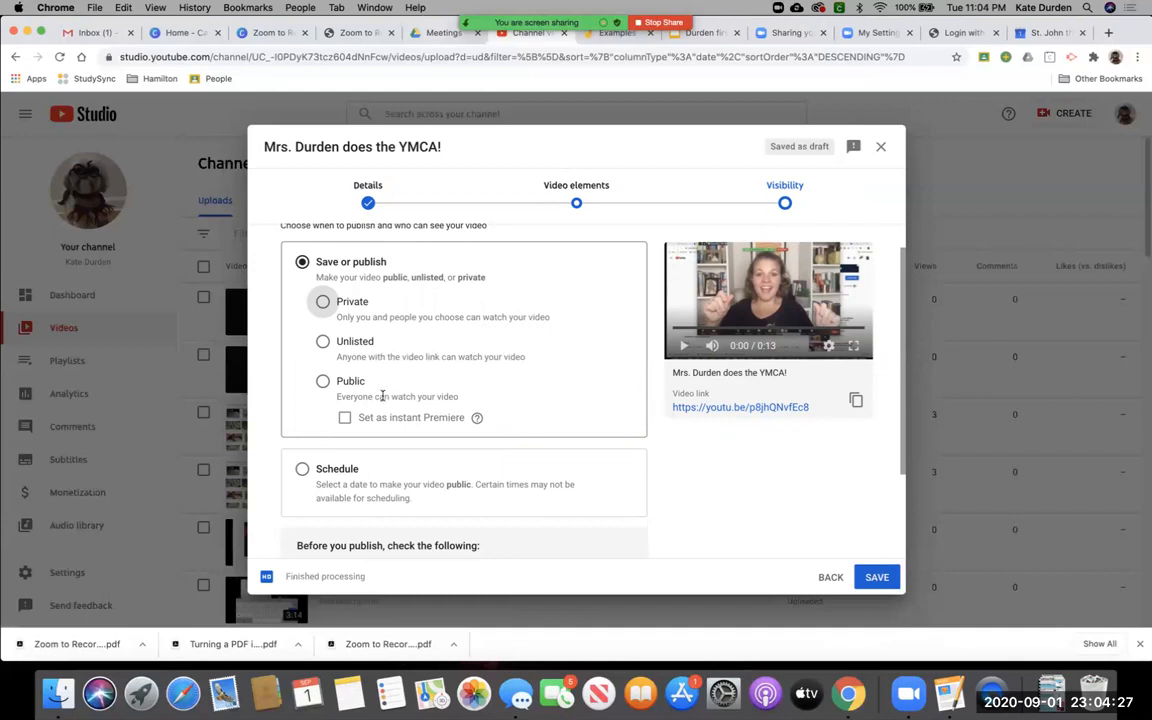
{"action": "left_click", "coordinate": [322, 345]}
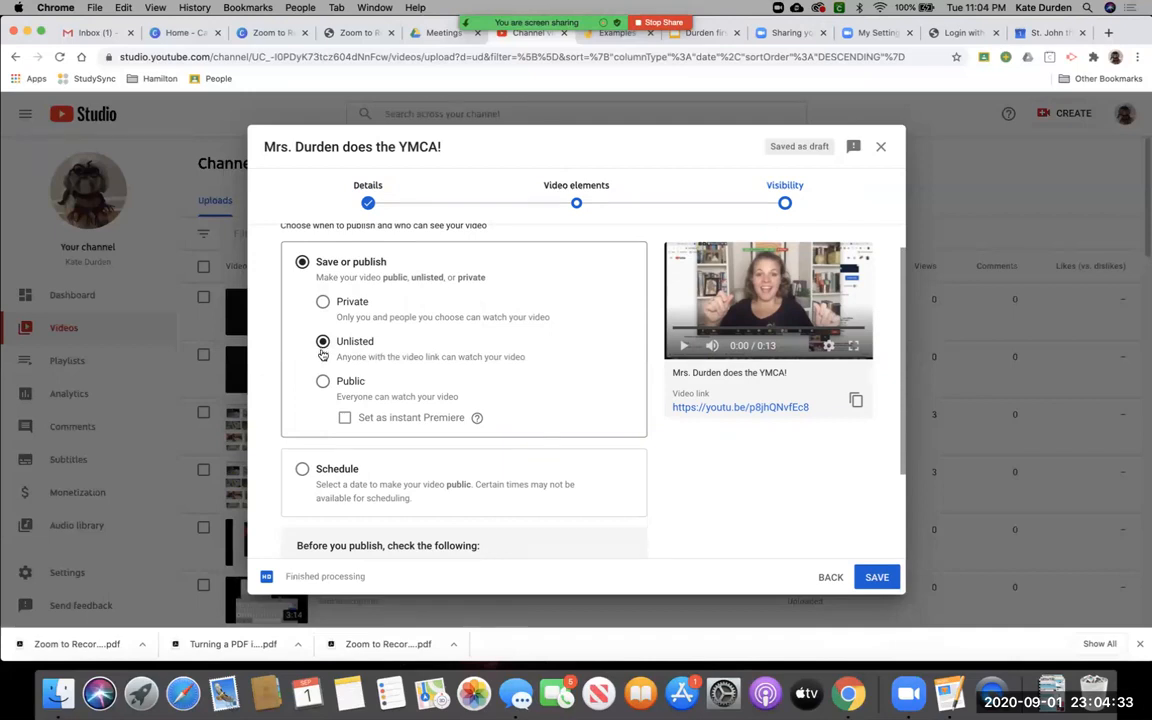
{"action": "scroll", "coordinate": [622, 514], "scroll_direction": "down", "scroll_amount": 1}
{"action": "scroll", "coordinate": [622, 514], "scroll_direction": "down", "scroll_amount": 3}
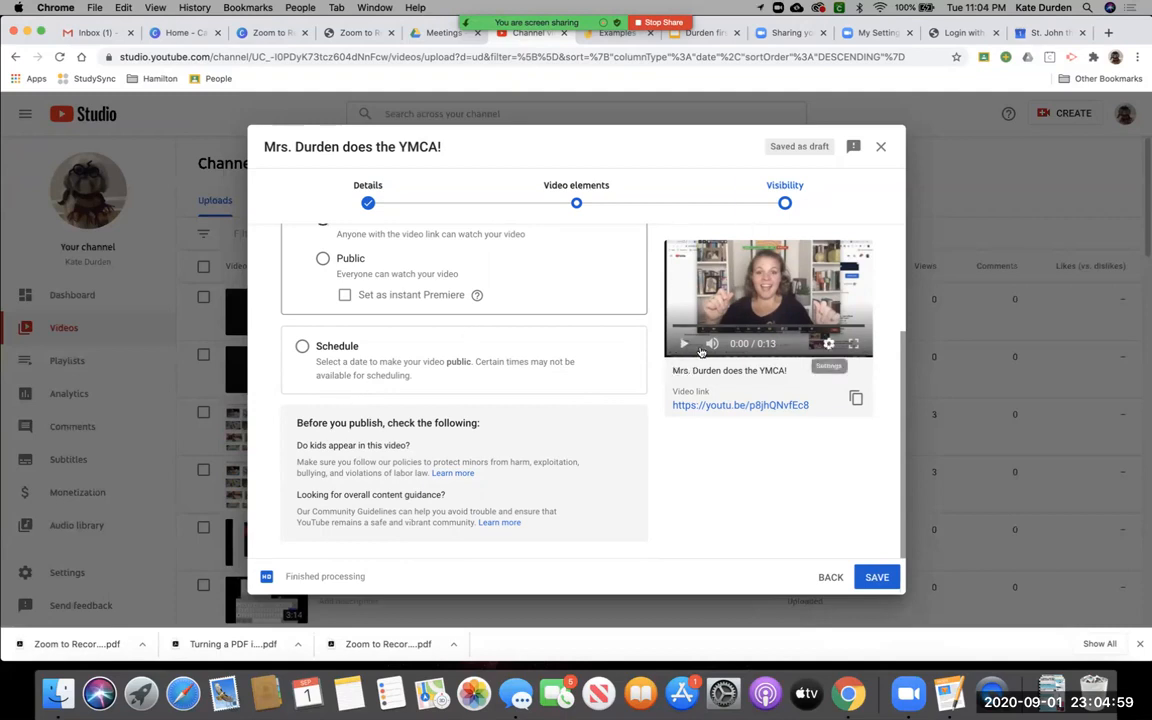
Step: Copy the video link, save the video as unlisted and copy its link again from the publishing confirmation
{"action": "left_click", "coordinate": [856, 399]}
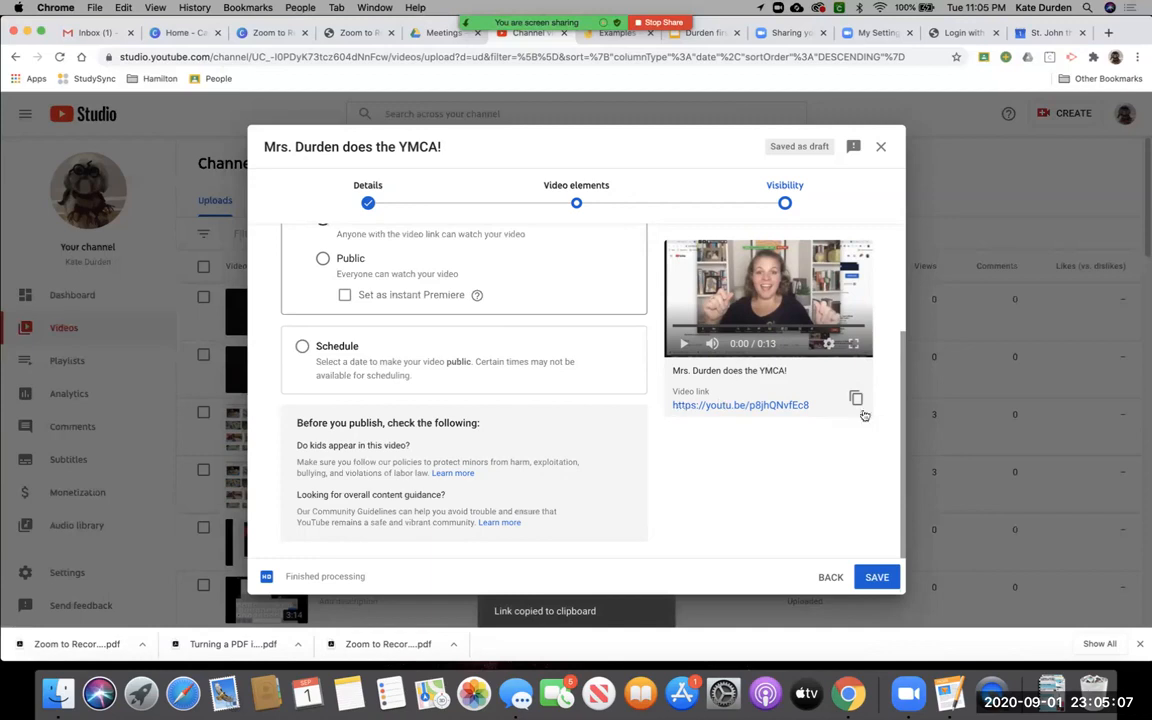
{"action": "left_click", "coordinate": [876, 578]}
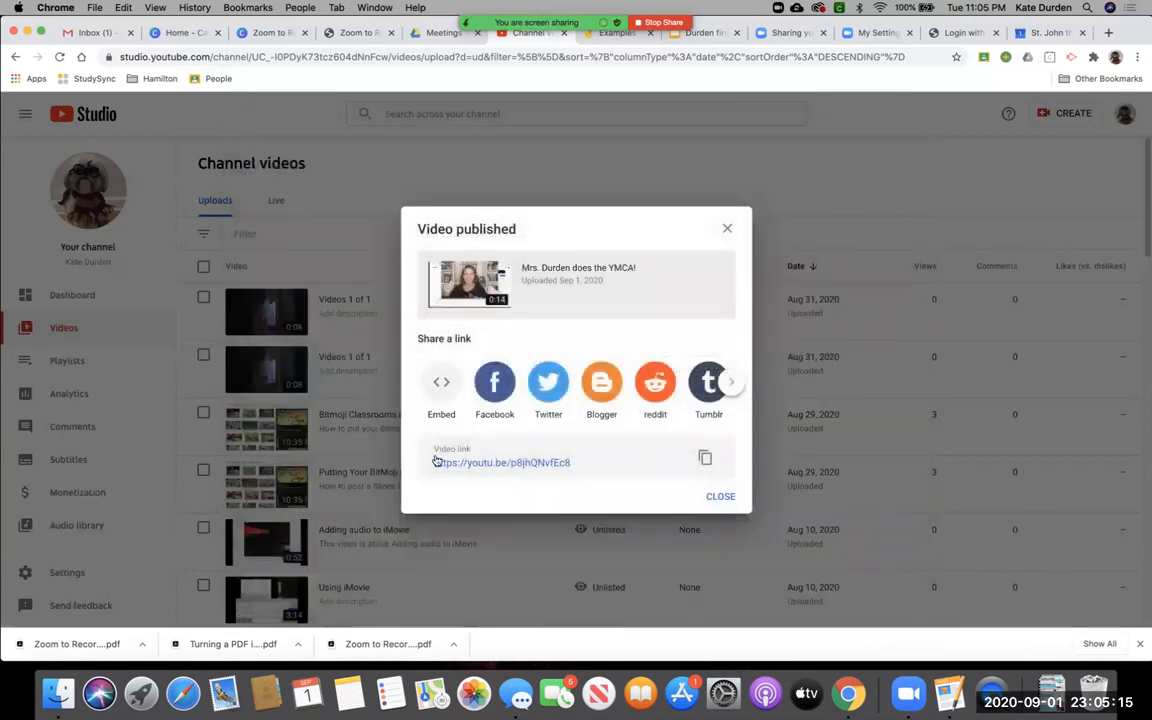
{"action": "left_click", "coordinate": [704, 462]}
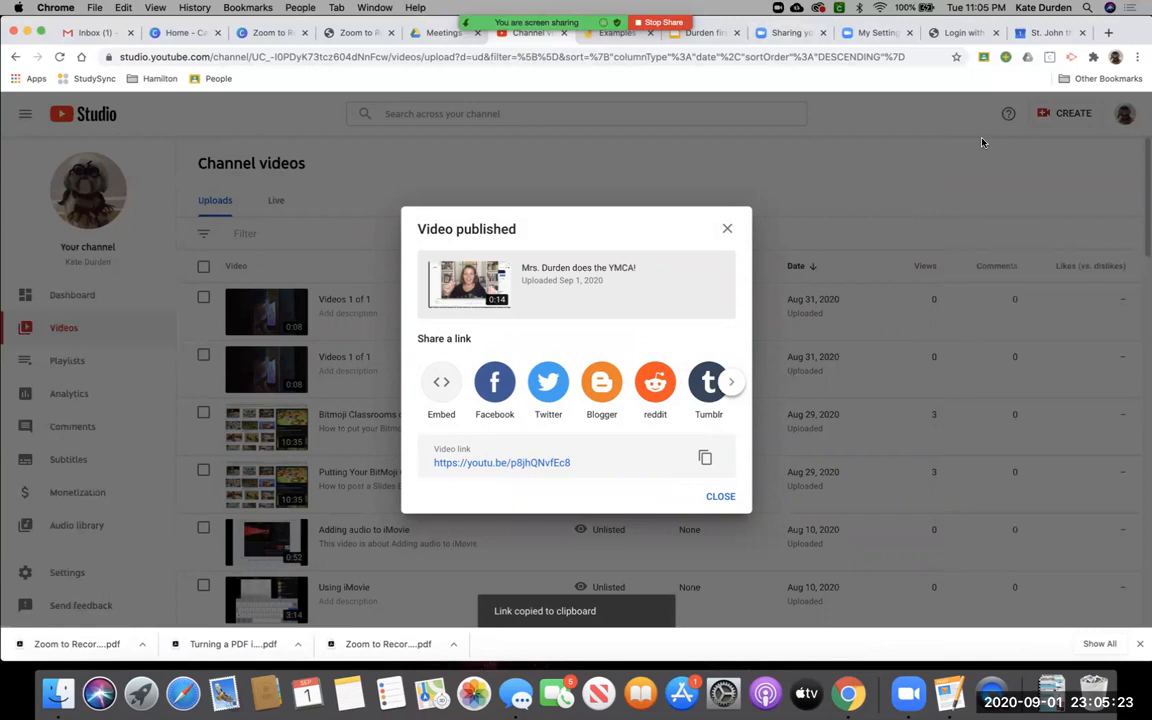
Step: Load the copied video link in a new incognito window and pause the playback
{"action": "left_click", "coordinate": [1137, 57]}
{"action": "left_click", "coordinate": [1049, 120]}
{"action": "key", "text": "super+v"}
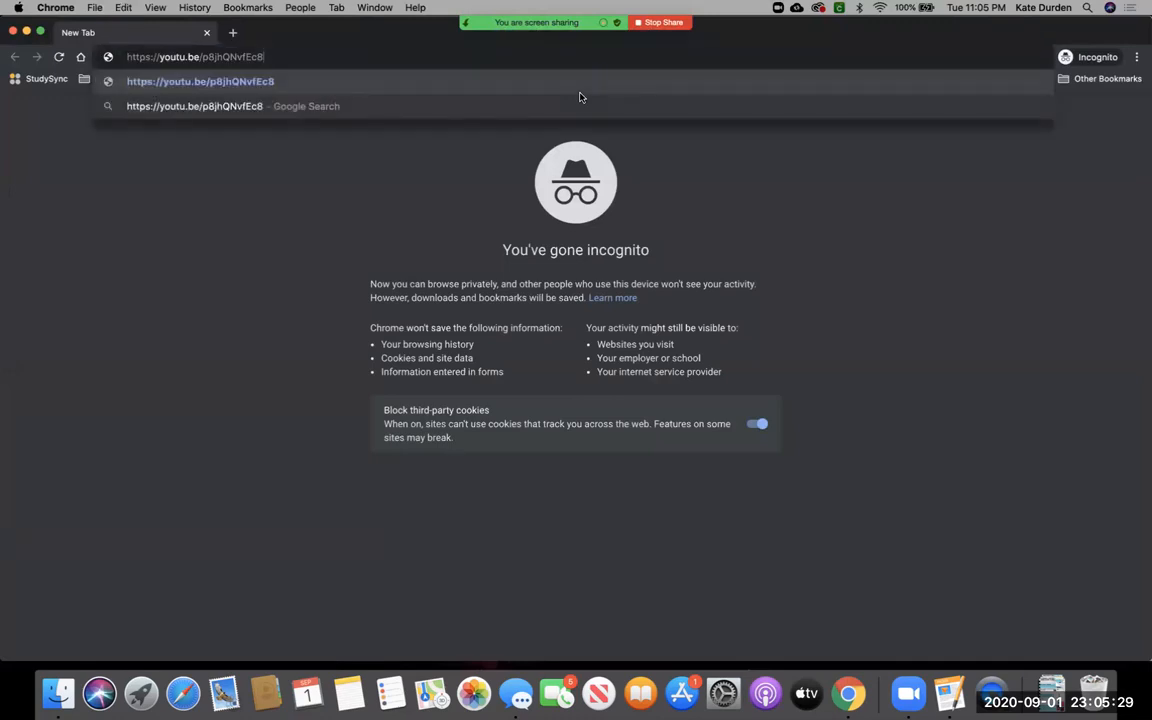
{"action": "key", "text": "Return"}
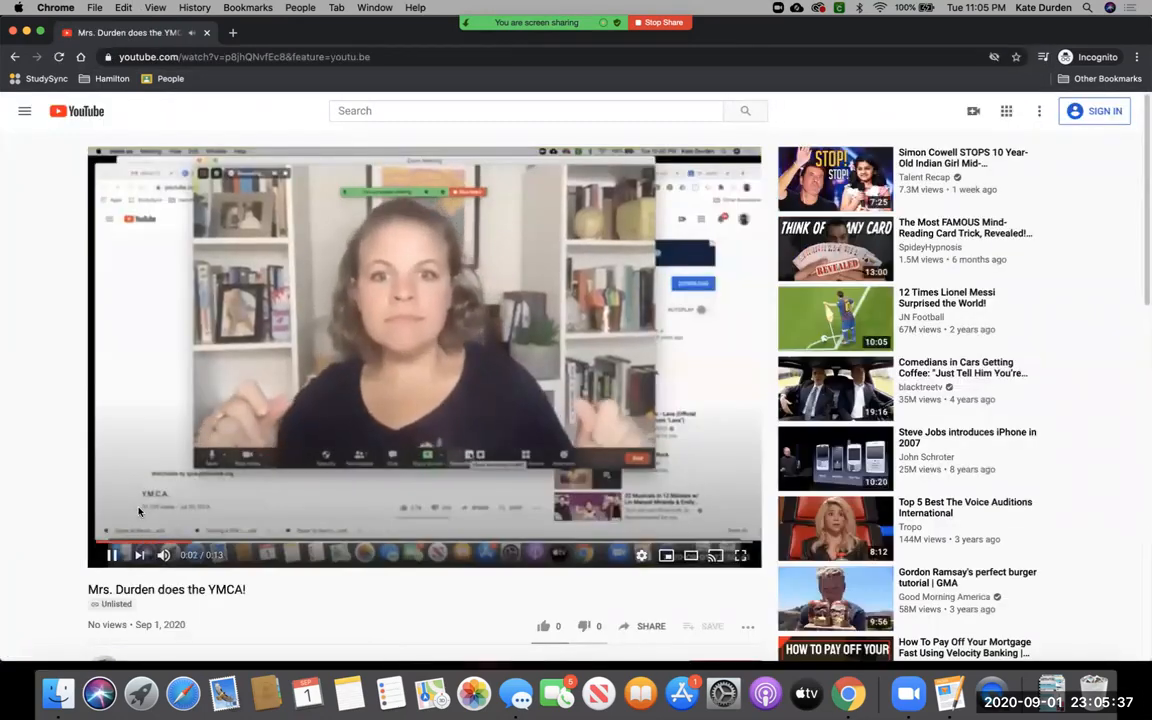
{"action": "left_click", "coordinate": [108, 556]}
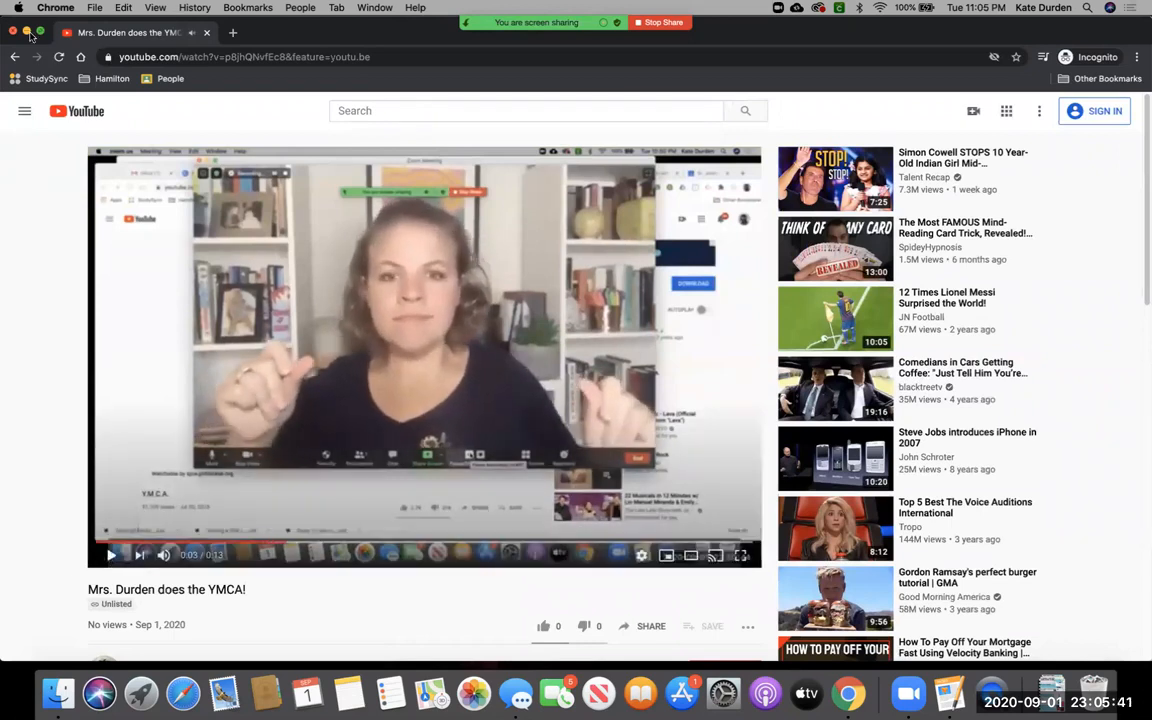
Step: Examine the unlisted video's watch page for its visibility label, view count and comments section, and close the incognito window
{"action": "scroll", "coordinate": [492, 457], "scroll_direction": "down", "scroll_amount": 3}
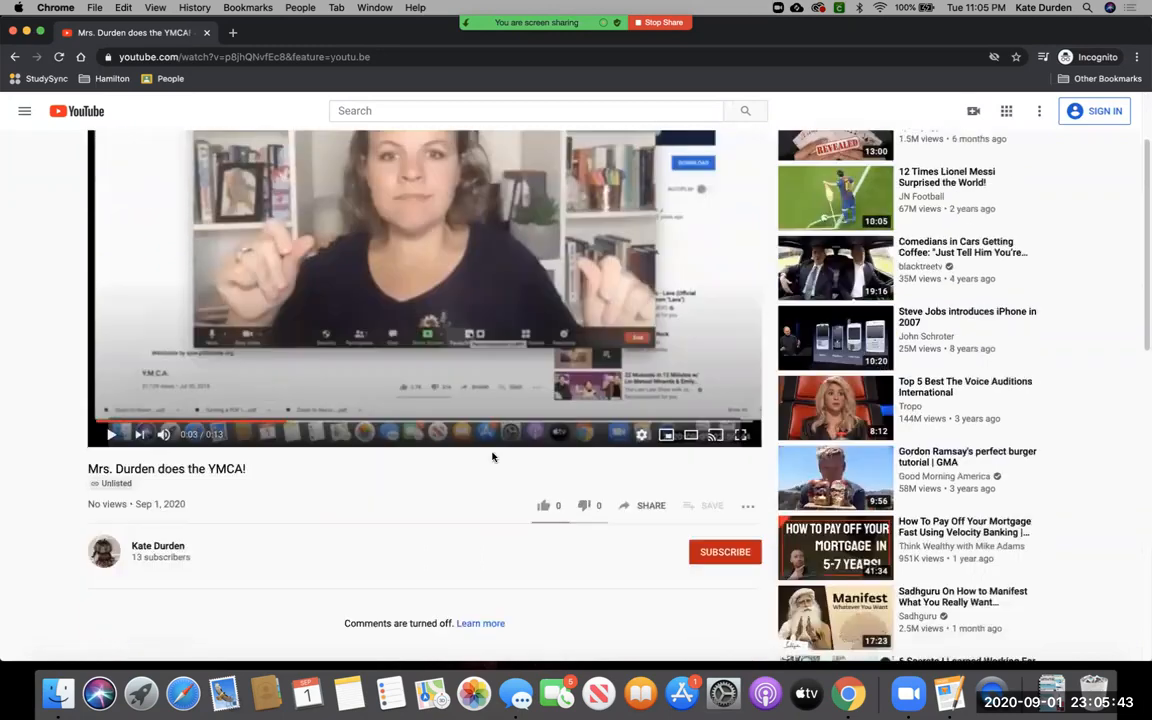
{"action": "scroll", "coordinate": [322, 608], "scroll_direction": "down", "scroll_amount": 1}
{"action": "scroll", "coordinate": [321, 609], "scroll_direction": "up", "scroll_amount": 3}
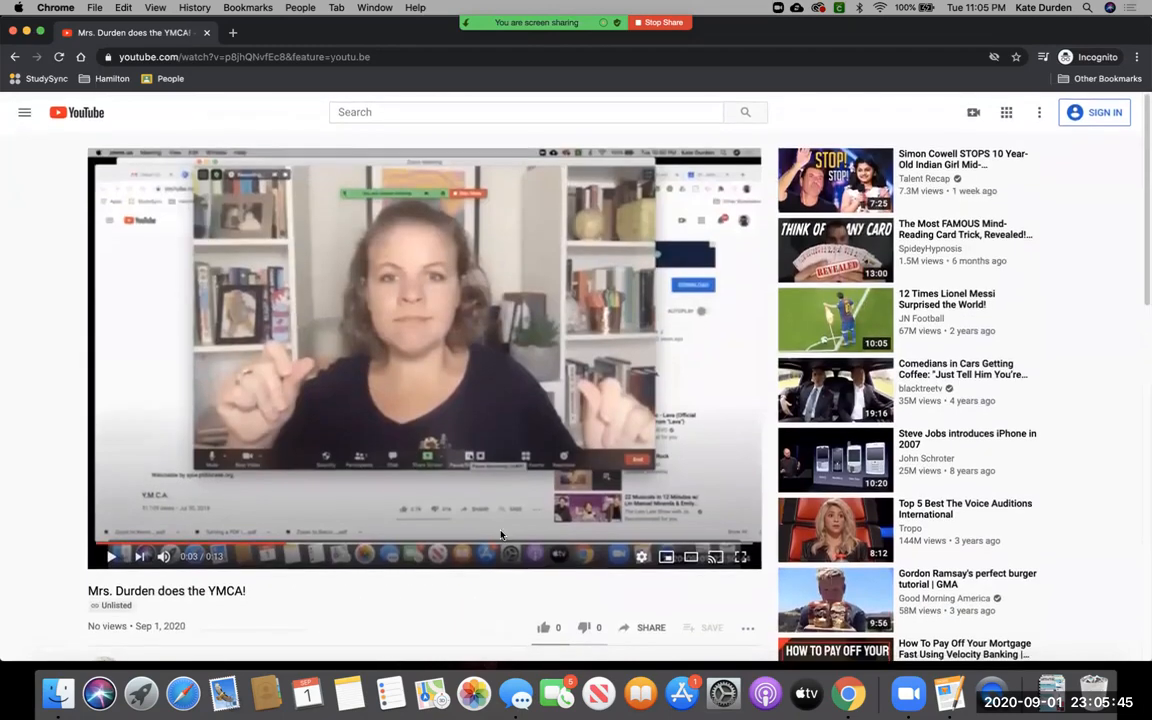
{"action": "scroll", "coordinate": [391, 650], "scroll_direction": "down", "scroll_amount": 3}
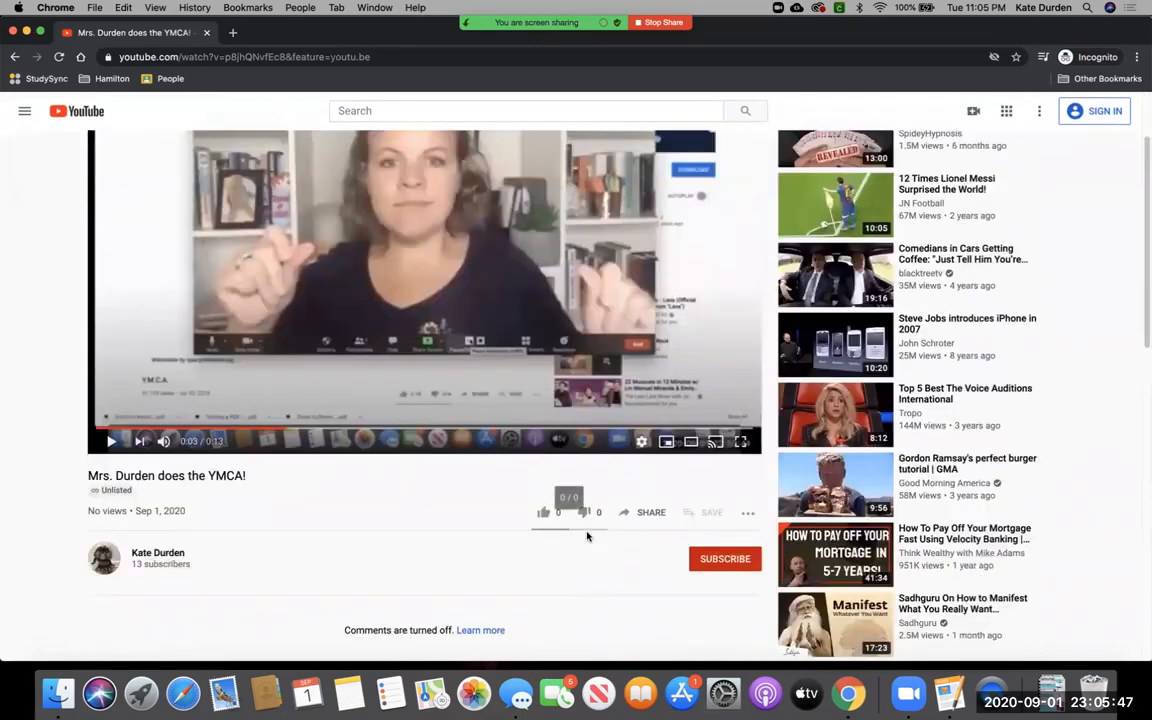
{"action": "scroll", "coordinate": [575, 570], "scroll_direction": "up", "scroll_amount": 3}
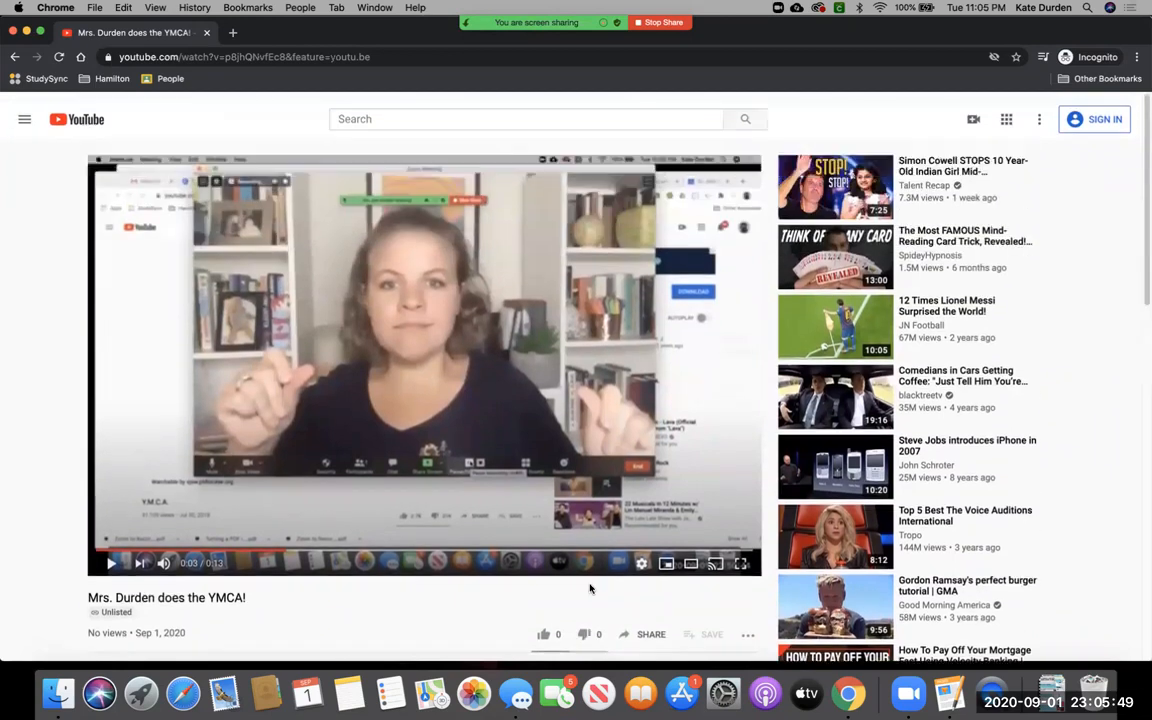
{"action": "scroll", "coordinate": [520, 500], "scroll_direction": "down", "scroll_amount": 3}
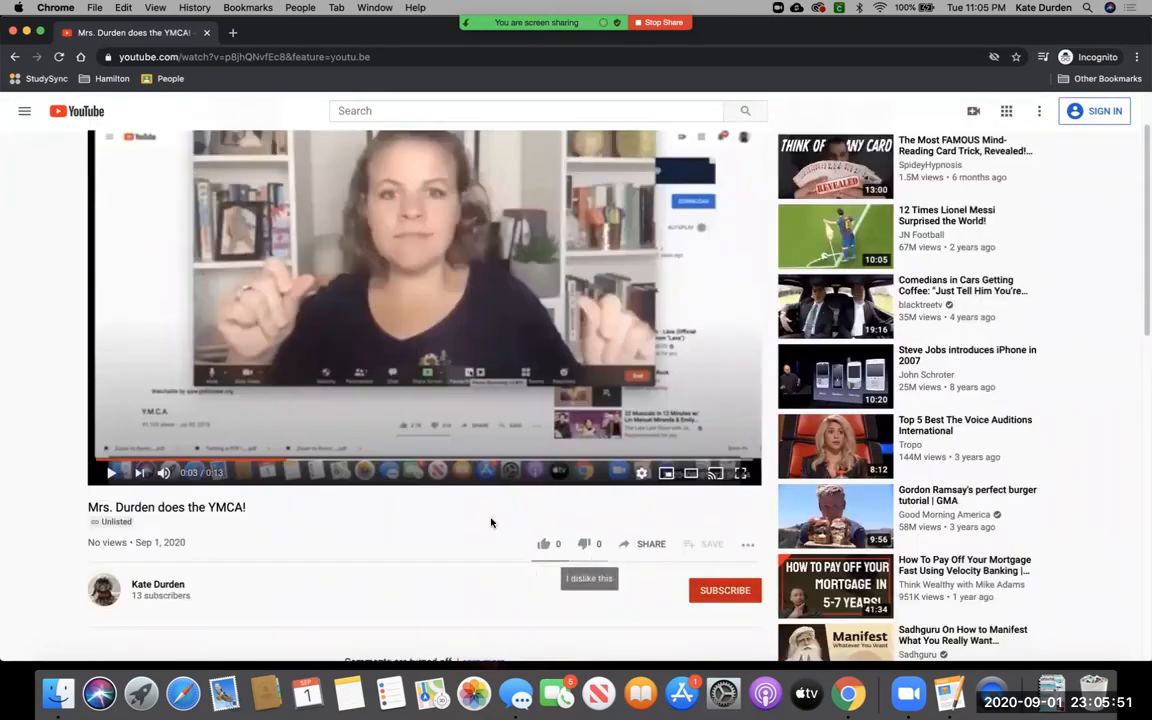
{"action": "scroll", "coordinate": [556, 560], "scroll_direction": "up", "scroll_amount": 3}
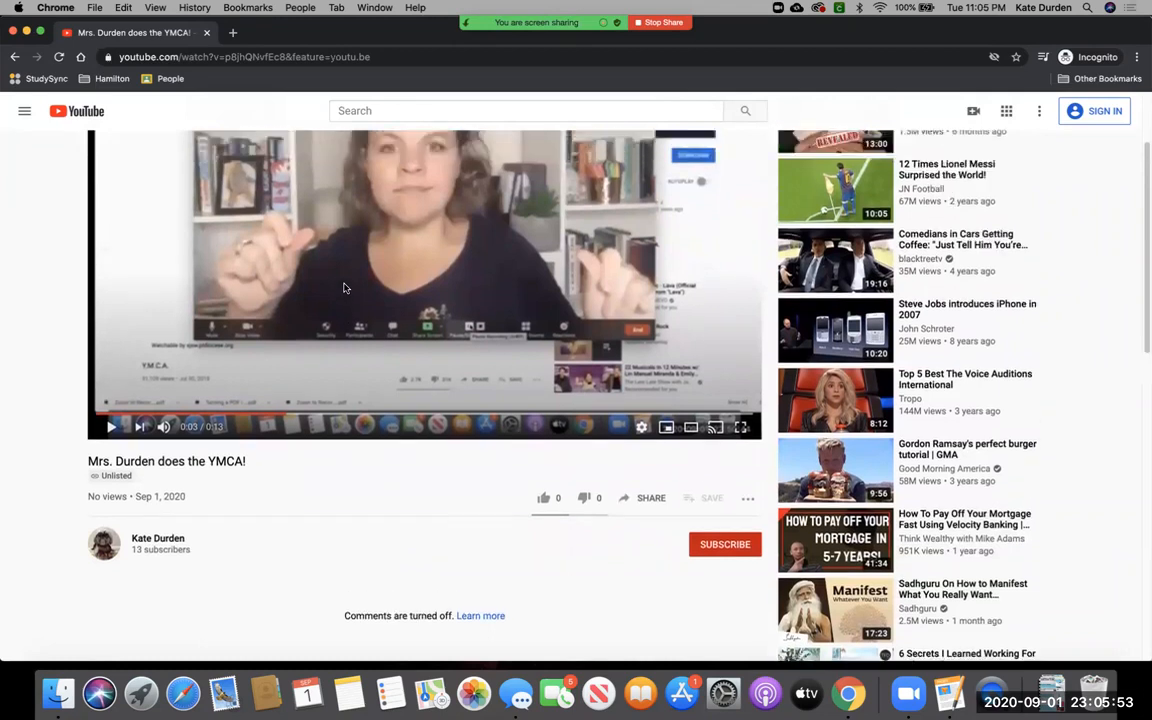
{"action": "left_click", "coordinate": [13, 32]}
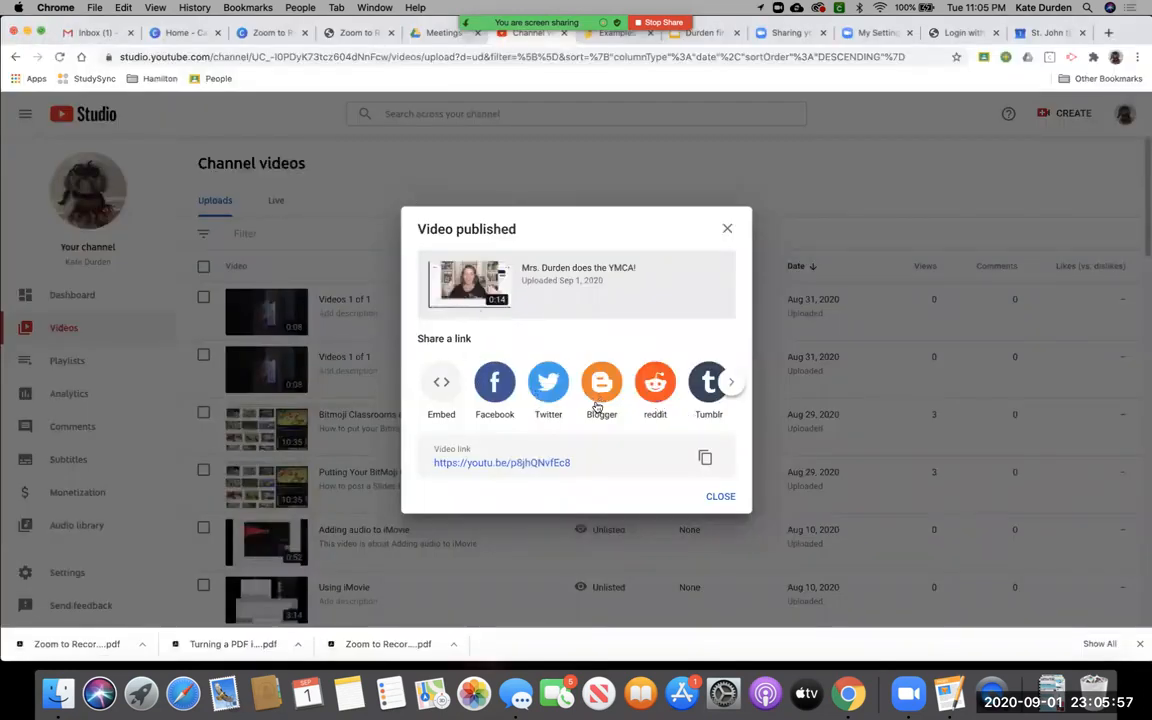
Step: View the remaining sharing services for the published video and dismiss the confirmation
{"action": "left_click", "coordinate": [731, 382]}
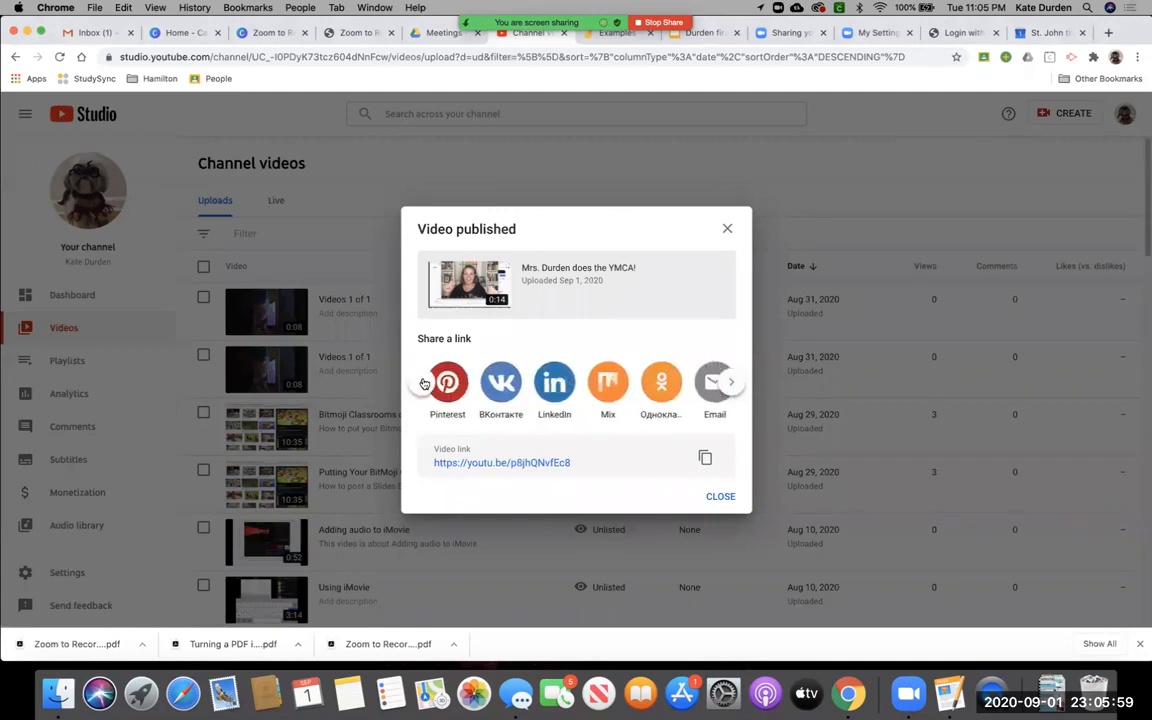
{"action": "left_click", "coordinate": [727, 229]}
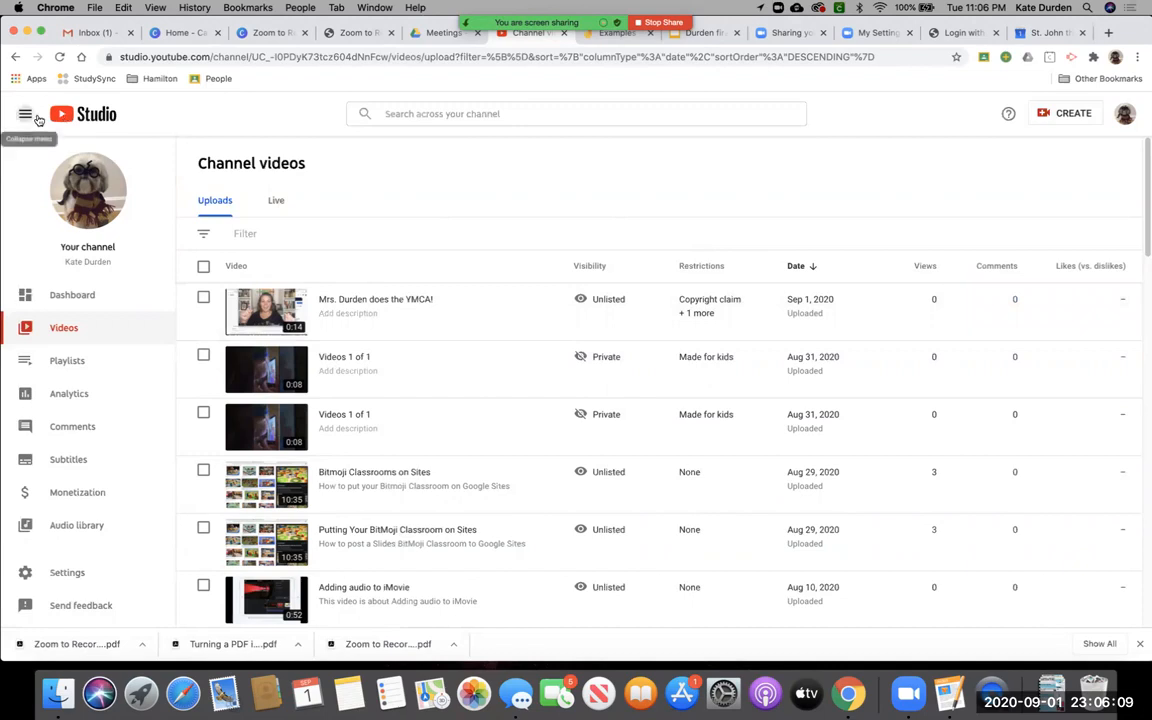
Step: Return to the Studio dashboard and go from there to the YouTube home page
{"action": "left_click", "coordinate": [25, 113]}
{"action": "left_click", "coordinate": [60, 117]}
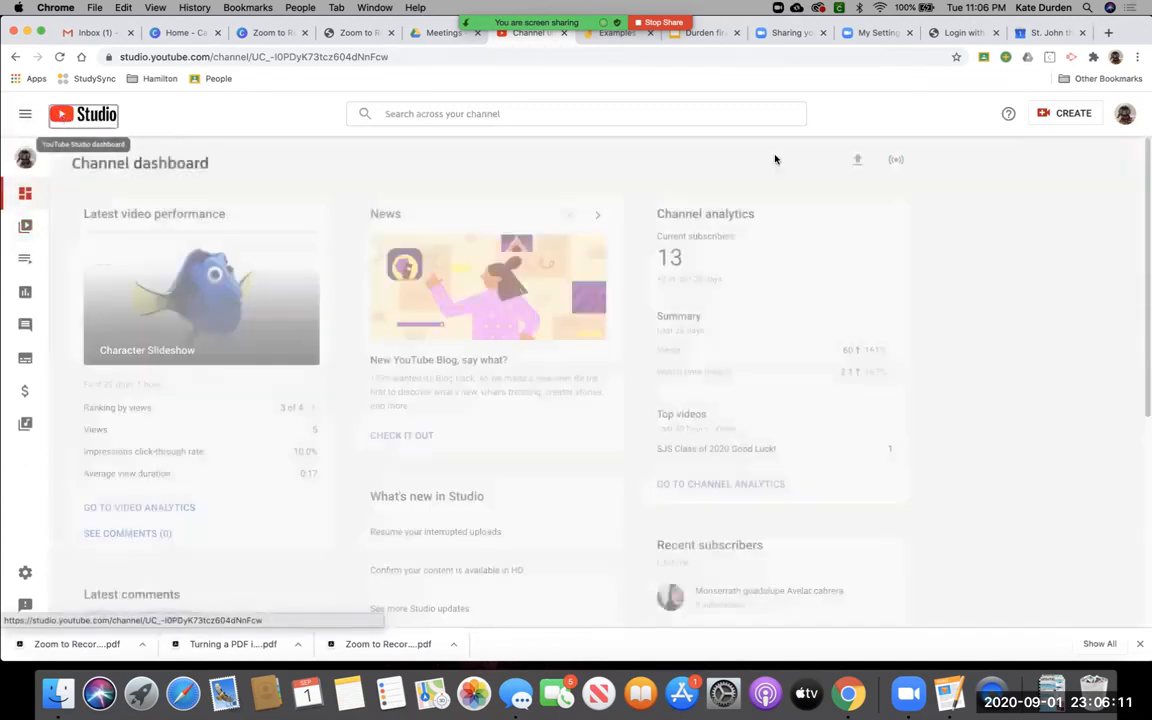
{"action": "left_click", "coordinate": [1122, 124]}
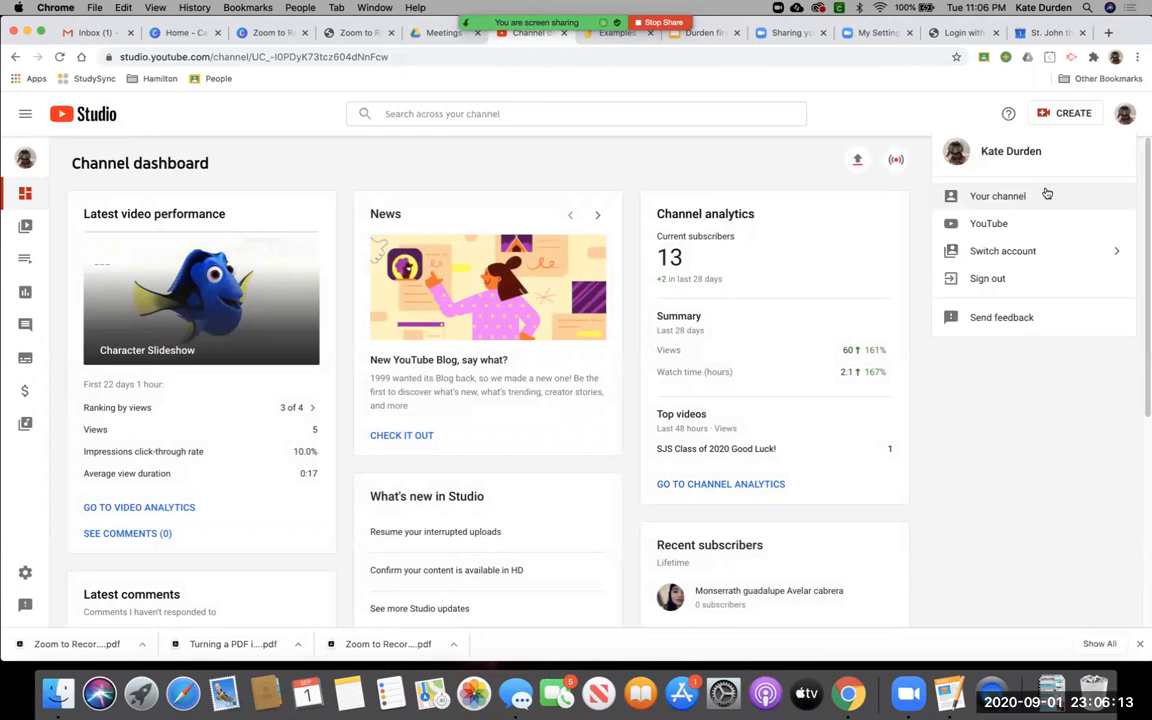
{"action": "left_click", "coordinate": [1036, 222]}
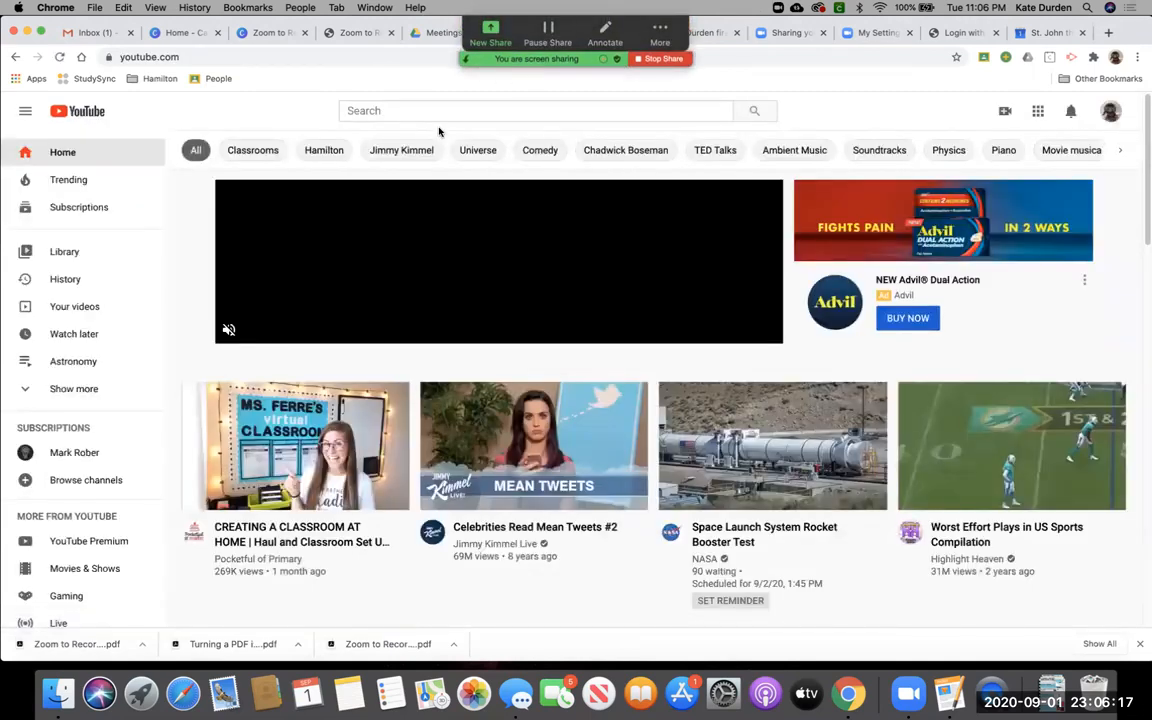
Step: Open YouTube Studio from the account options and list the channel's uploaded videos
{"action": "left_click", "coordinate": [1111, 110]}
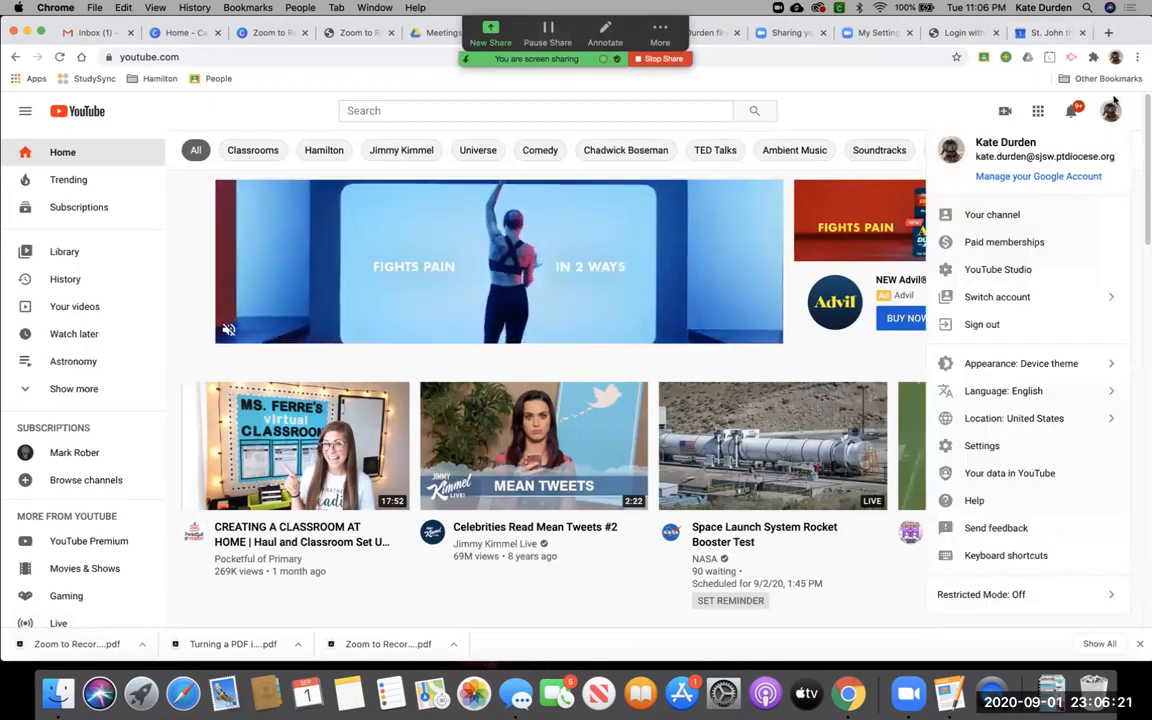
{"action": "left_click", "coordinate": [995, 267]}
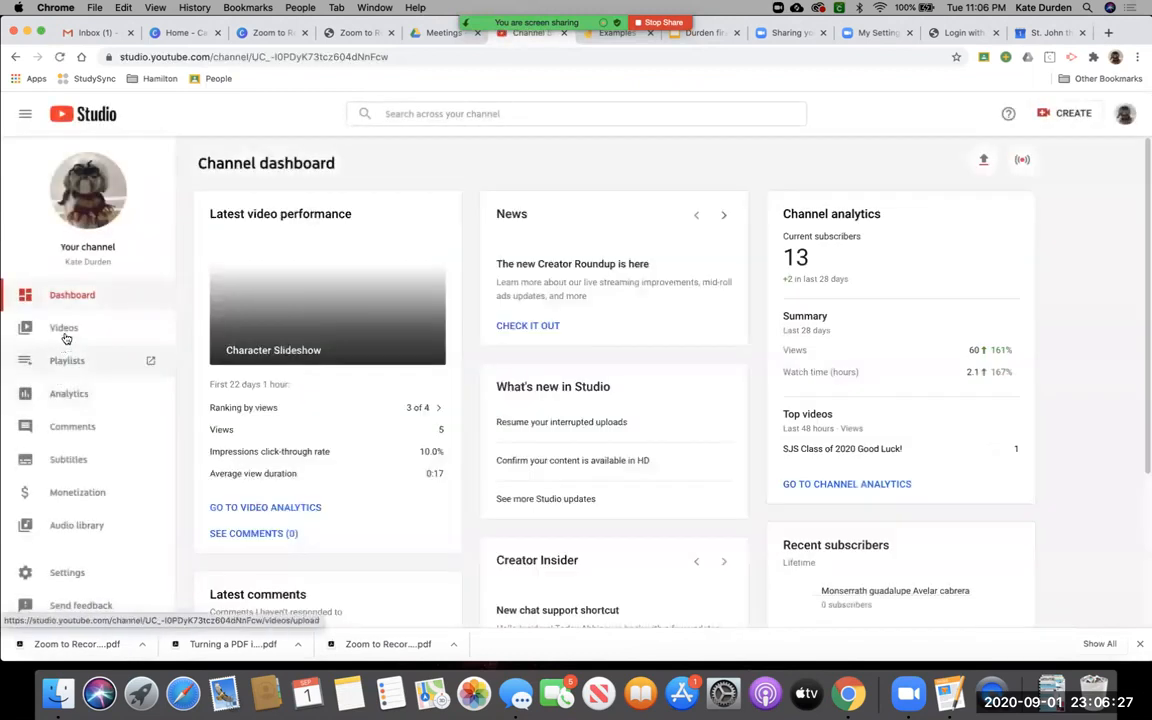
{"action": "left_click", "coordinate": [65, 336]}
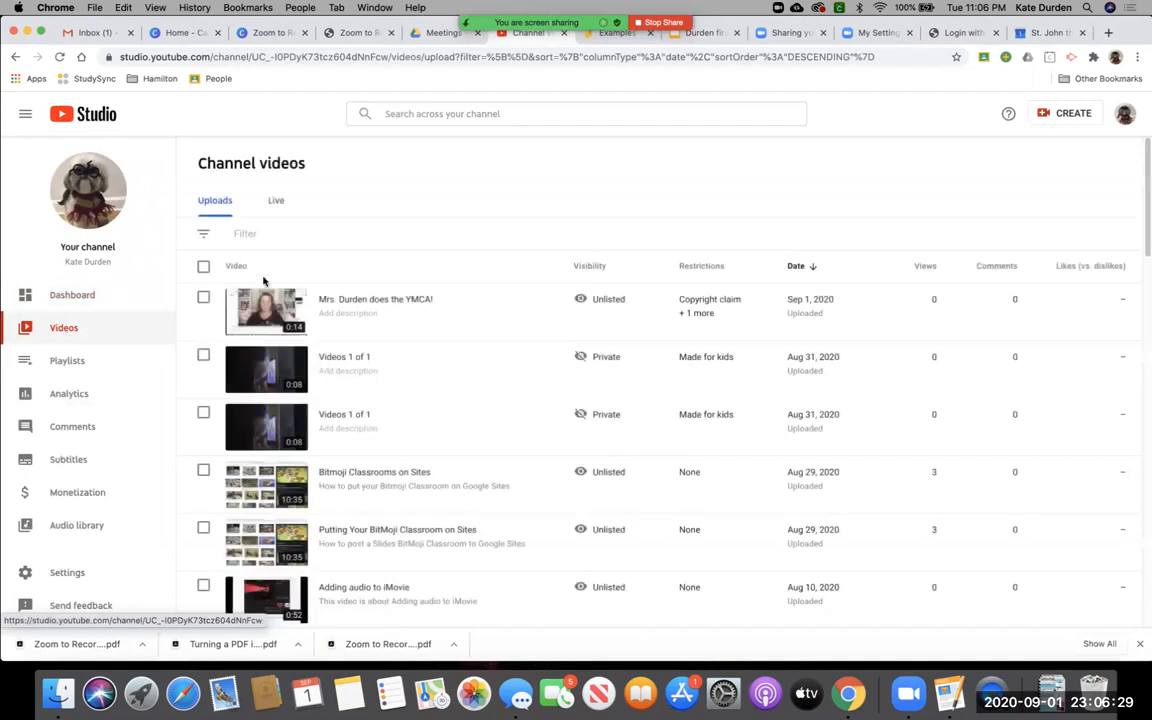
Step: View the additional actions for the newly uploaded YMCA video and open its details for editing
{"action": "mouse_move", "coordinate": [262, 286]}
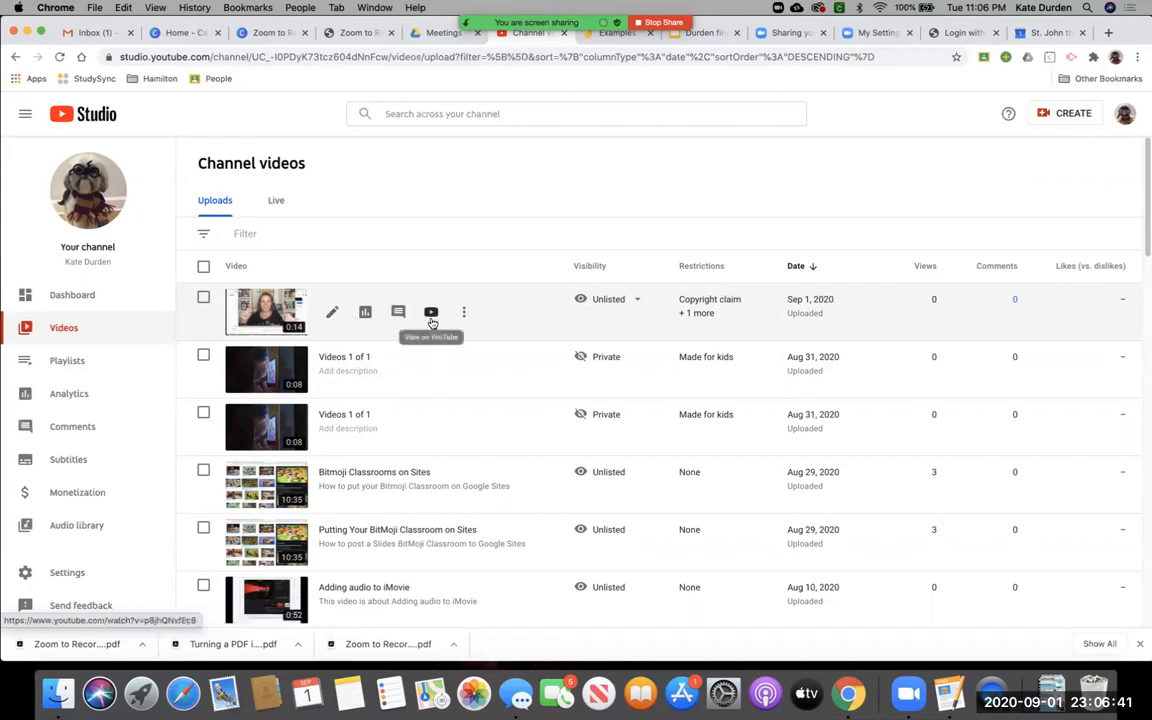
{"action": "left_click", "coordinate": [463, 313]}
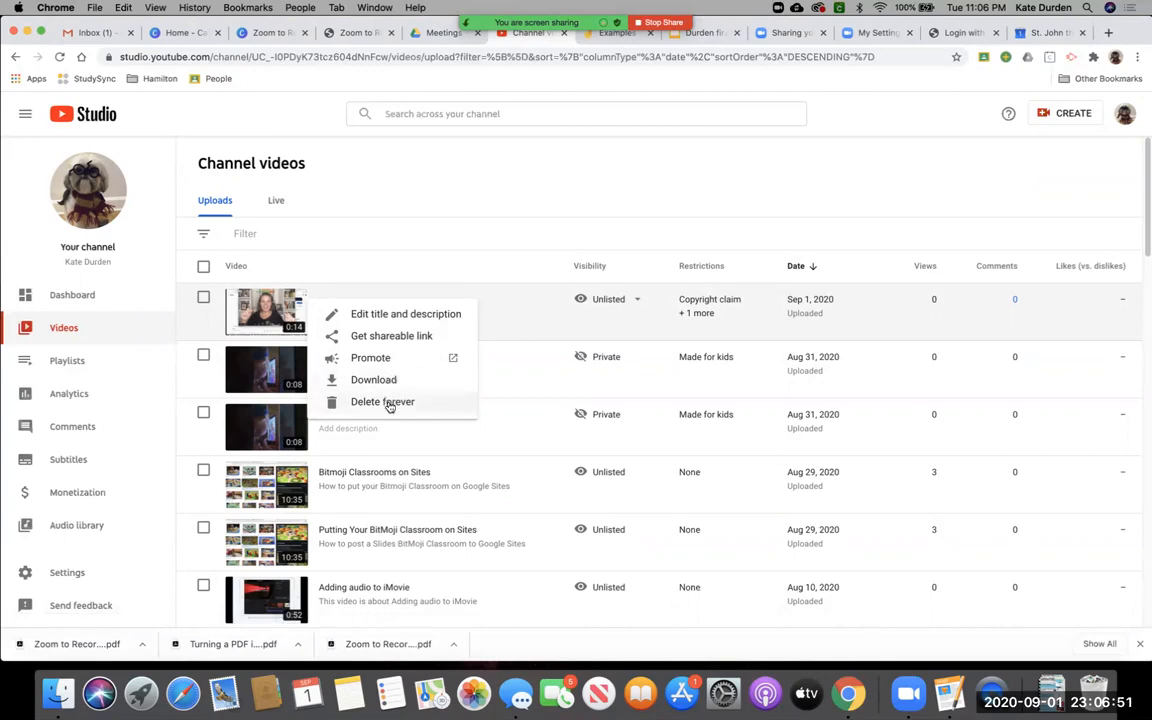
{"action": "left_click", "coordinate": [329, 303]}
{"action": "left_click", "coordinate": [331, 313]}
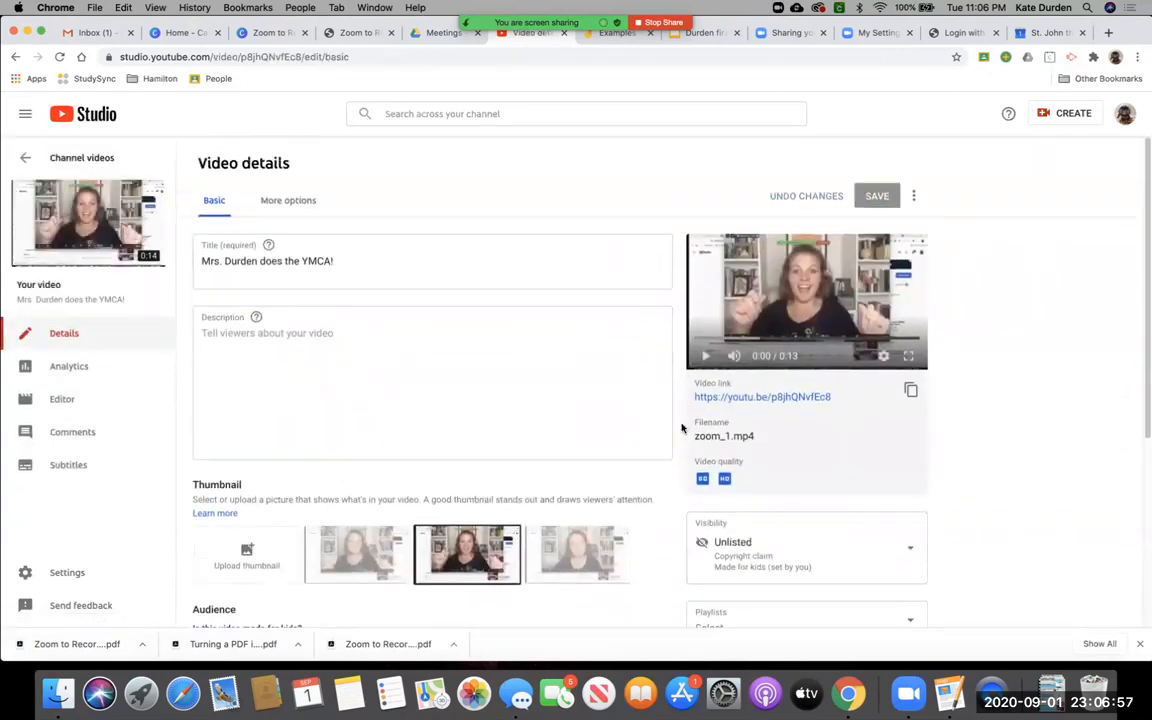
Step: Review the video's additional settings, including category, language, subtitles, comments and embedding
{"action": "left_click", "coordinate": [272, 202]}
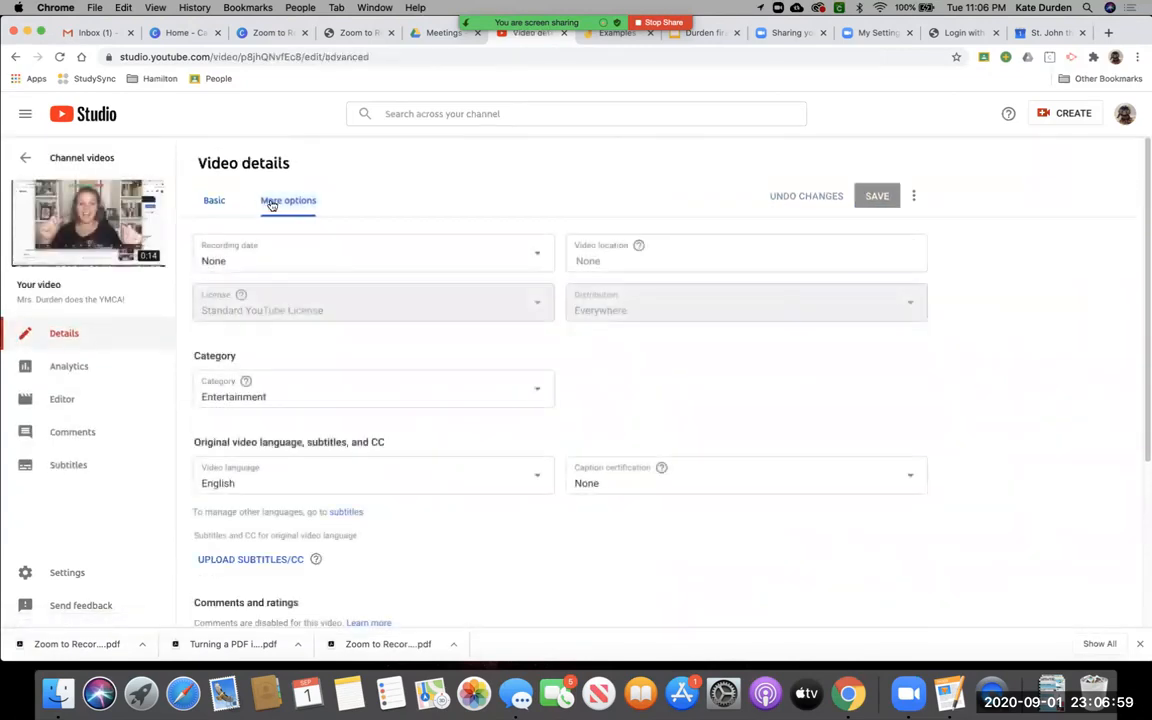
{"action": "scroll", "coordinate": [331, 386], "scroll_direction": "down", "scroll_amount": 3}
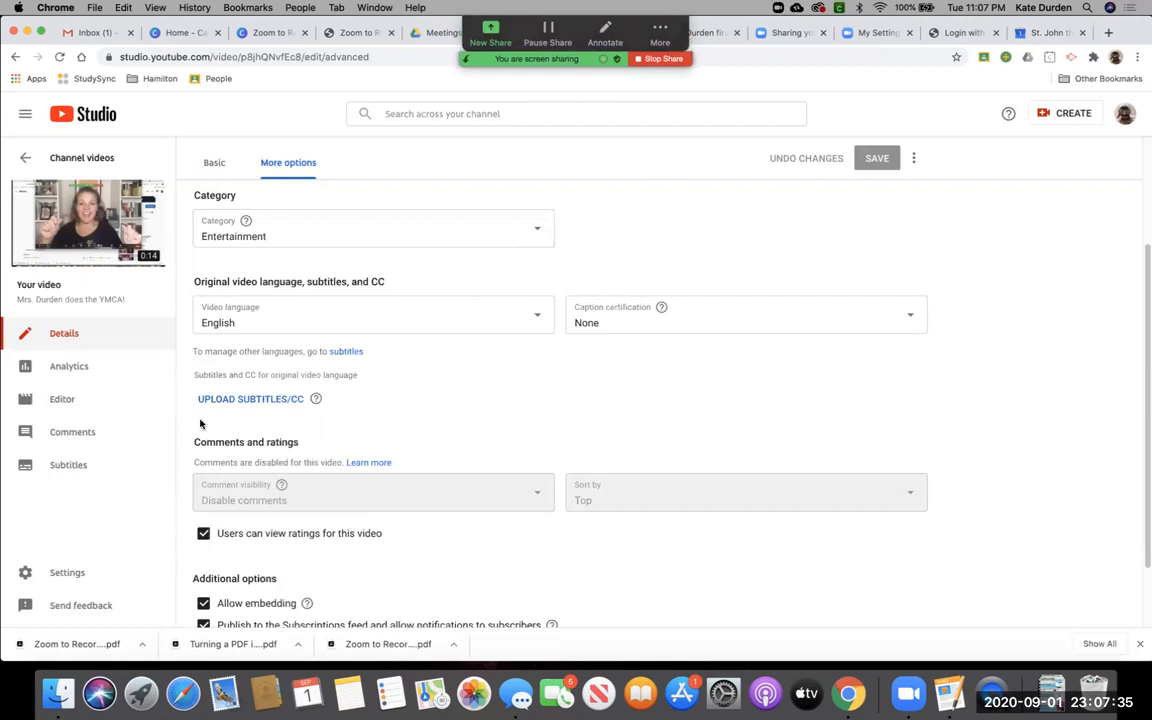
{"action": "scroll", "coordinate": [814, 463], "scroll_direction": "up", "scroll_amount": 3}
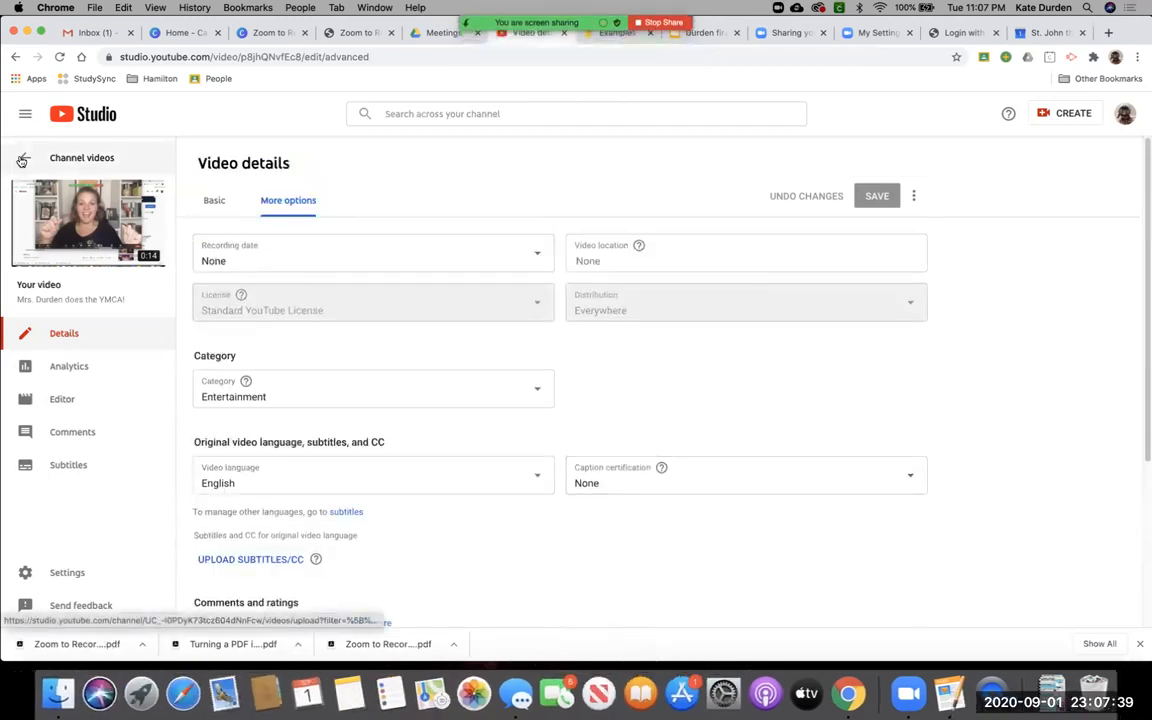
Step: Open your own channel page and look over its public uploads and playlists
{"action": "left_click", "coordinate": [1124, 114]}
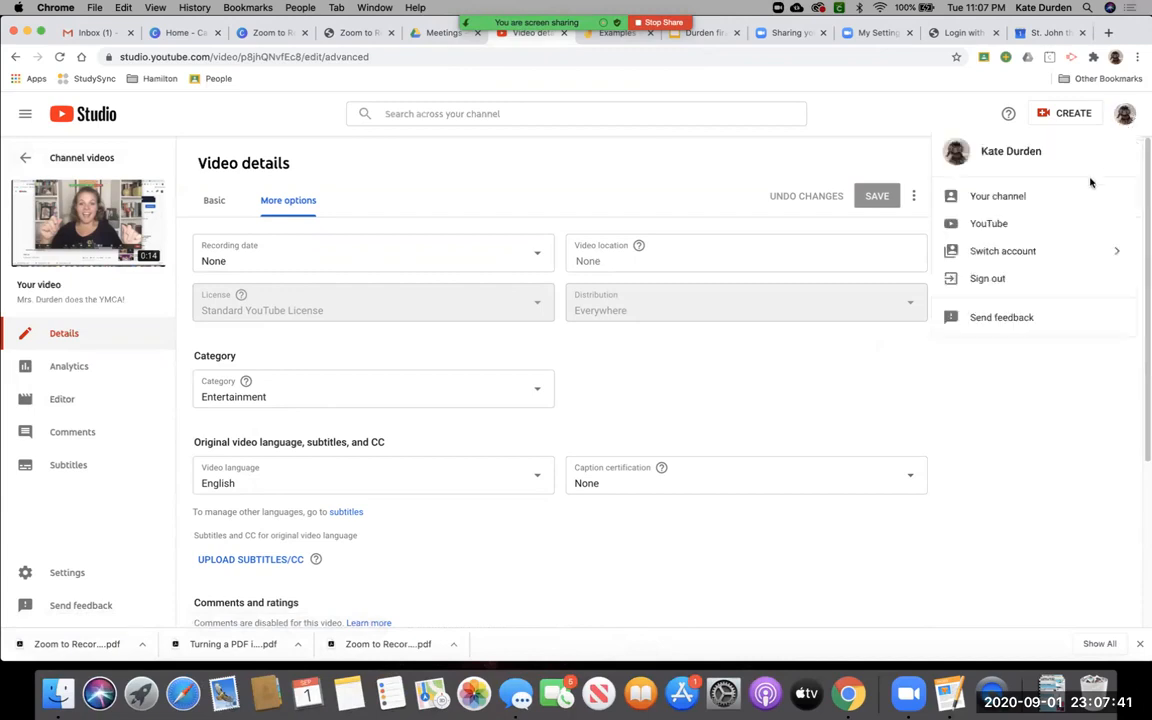
{"action": "left_click", "coordinate": [1084, 197]}
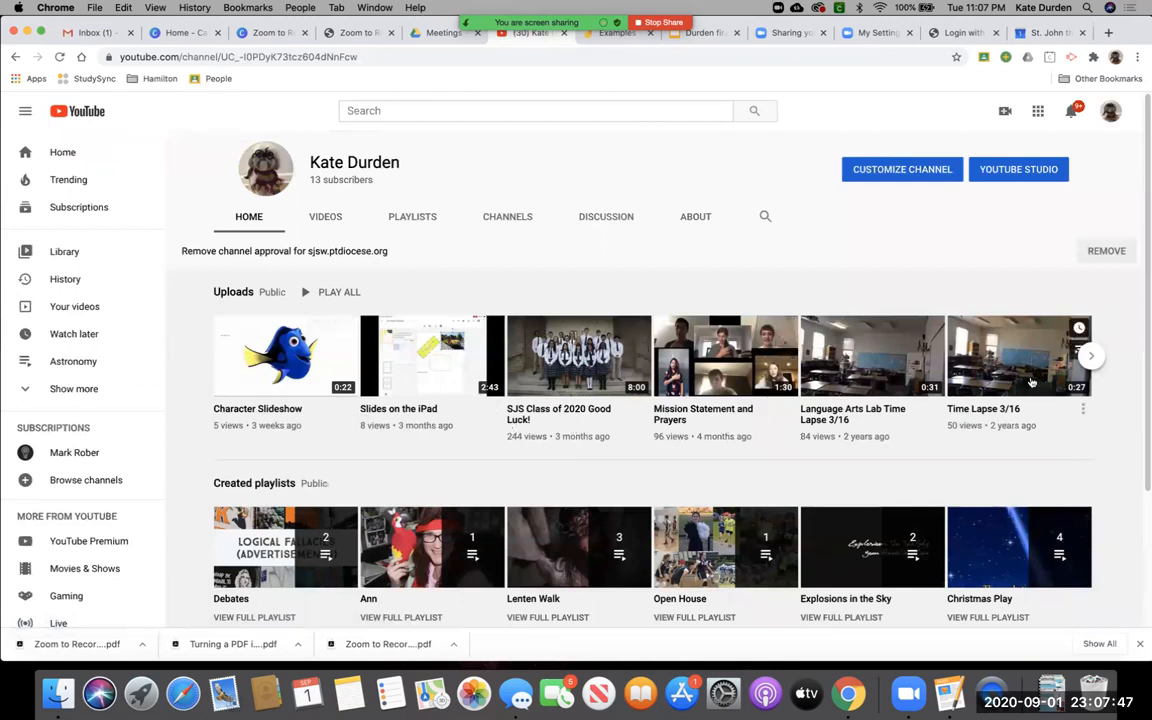
{"action": "scroll", "coordinate": [1074, 470], "scroll_direction": "down", "scroll_amount": 3}
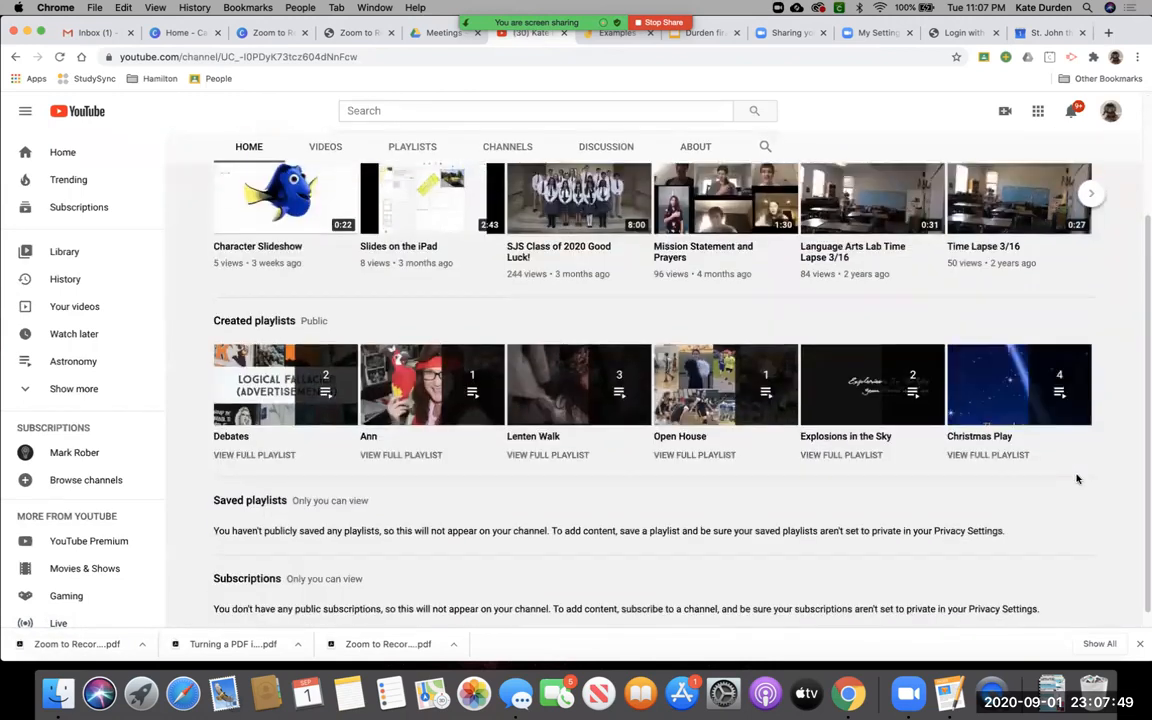
{"action": "scroll", "coordinate": [1075, 481], "scroll_direction": "up", "scroll_amount": 4}
Step: Browse all uploads in the channel's video list and stop the Zoom screen share
{"action": "left_click", "coordinate": [324, 218]}
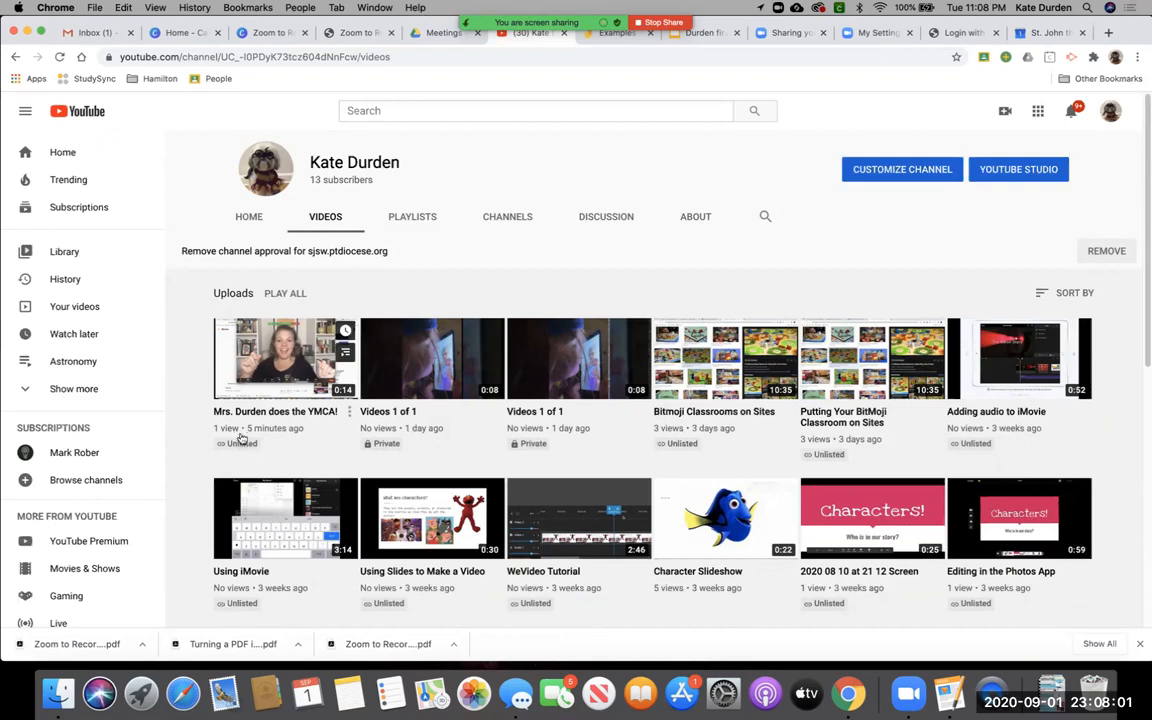
{"action": "scroll", "coordinate": [1011, 470], "scroll_direction": "down", "scroll_amount": 5}
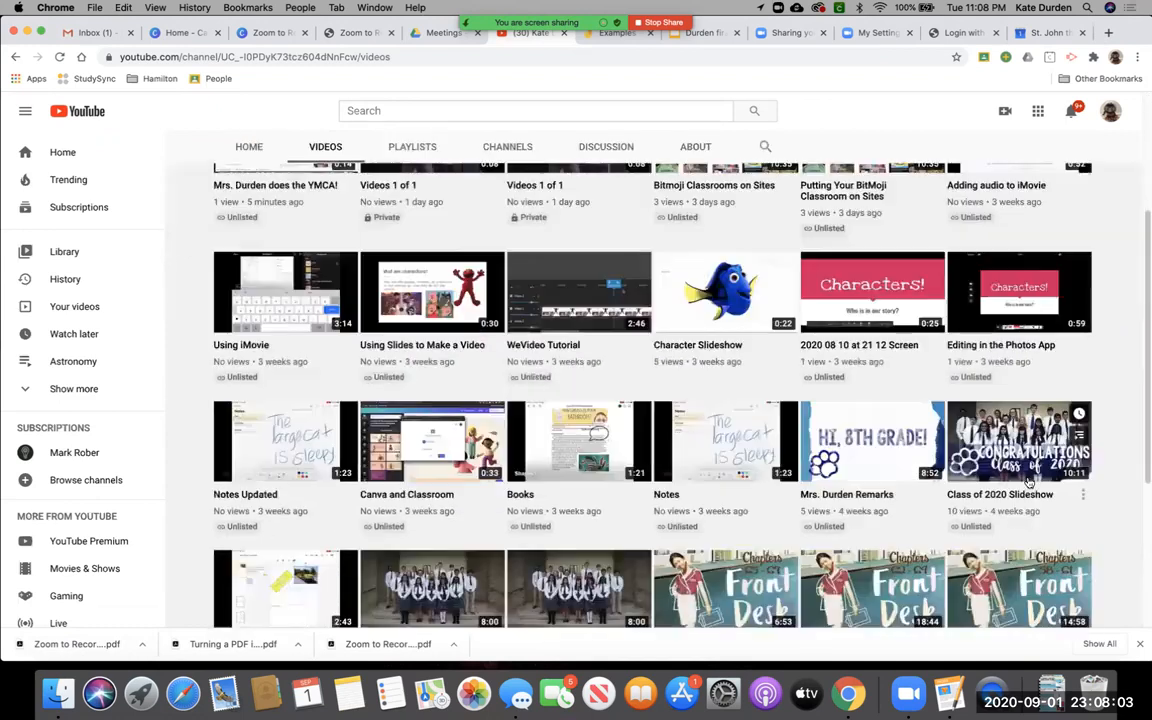
{"action": "scroll", "coordinate": [1024, 486], "scroll_direction": "up", "scroll_amount": 5}
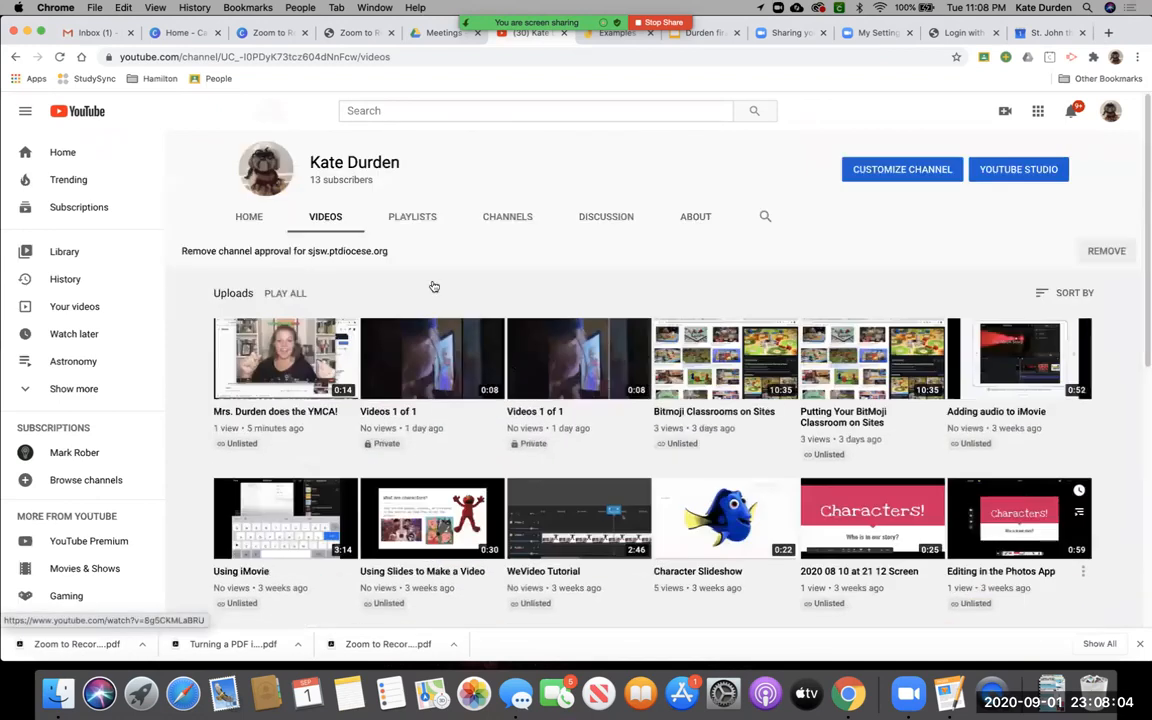
{"action": "left_click", "coordinate": [655, 24]}
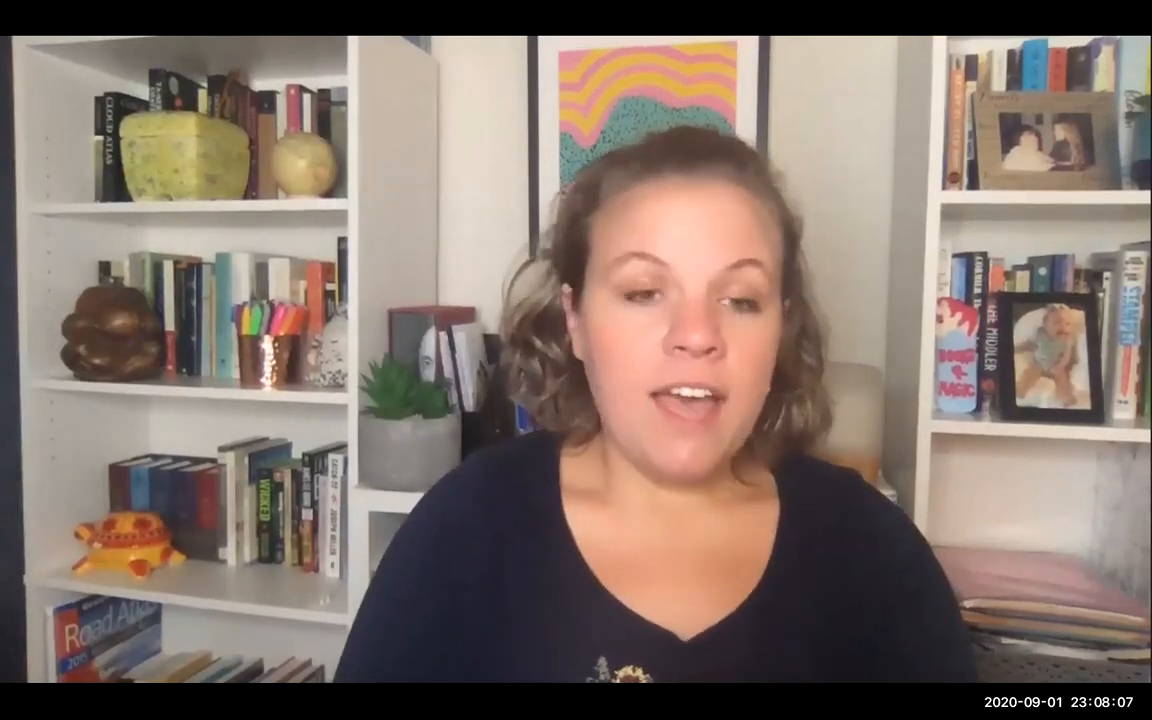